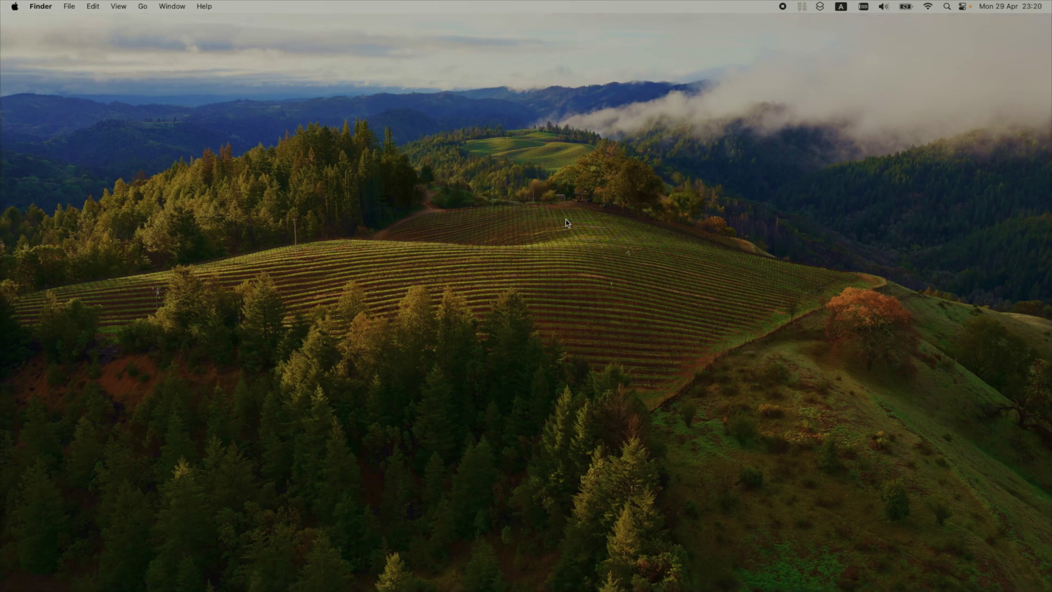
- Open Terminal and ping voronpi.local to find the printer host's IP address, stopping after a few replies
{"action": "key", "text": "super+space"}
{"action": "type", "text": "te"}
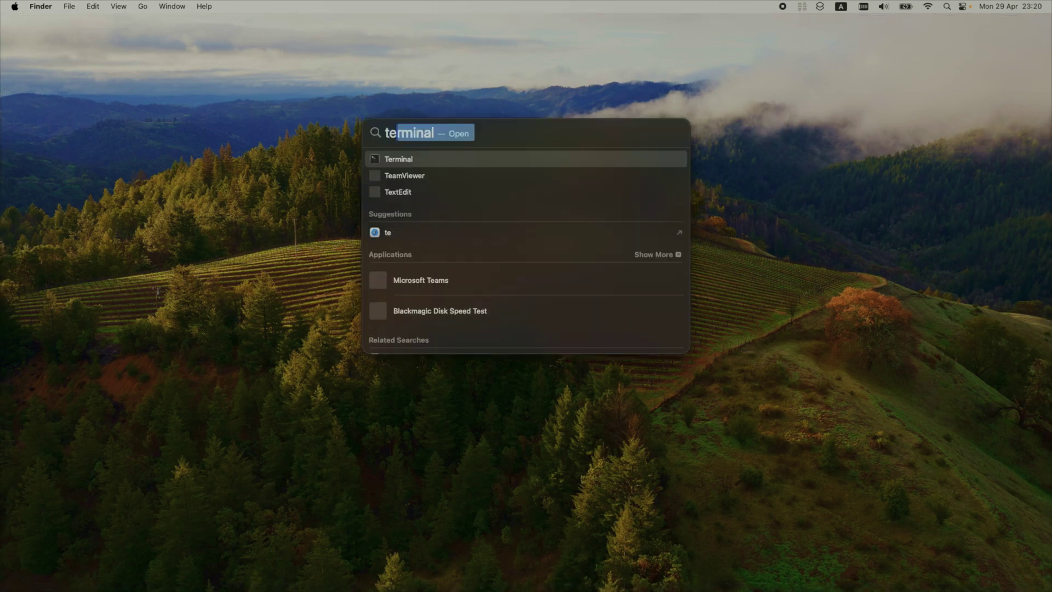
{"action": "key", "text": "Return"}
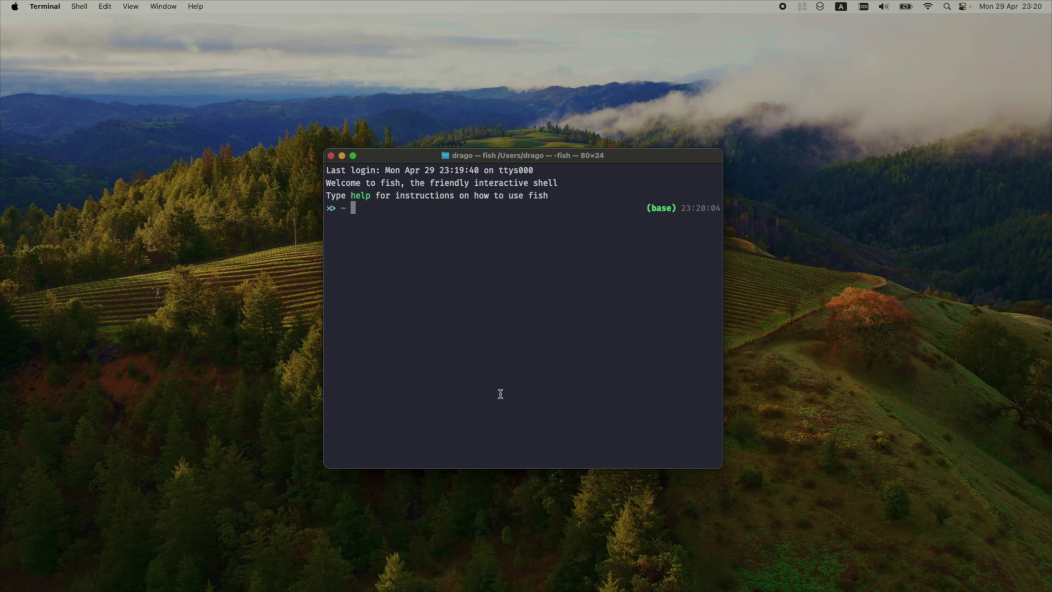
{"action": "type", "text": "ping"}
{"action": "key", "text": "Right"}
{"action": "key", "text": "Return"}
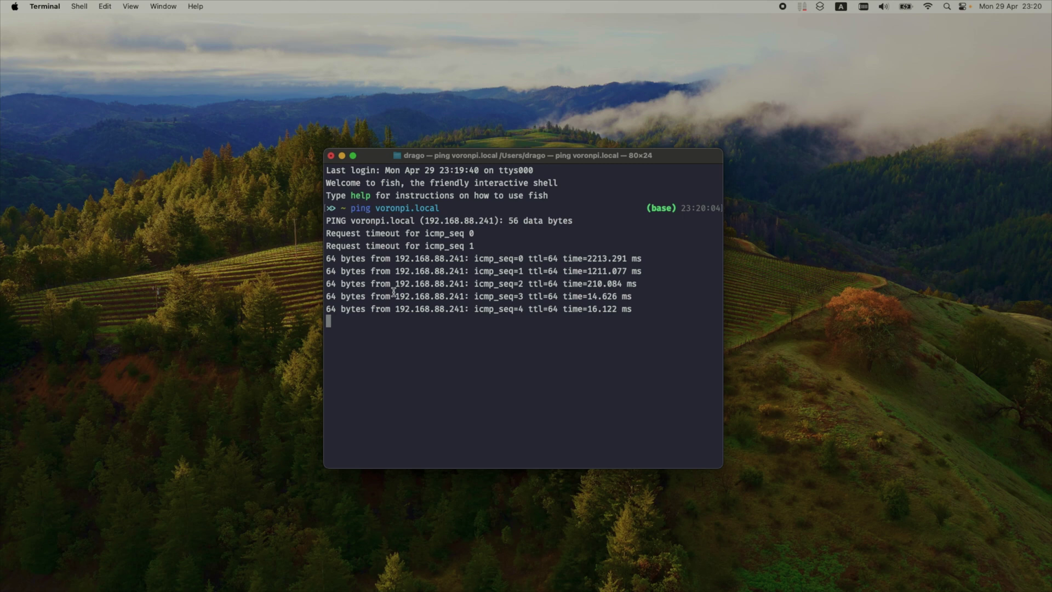
{"action": "key", "text": "ctrl+c"}
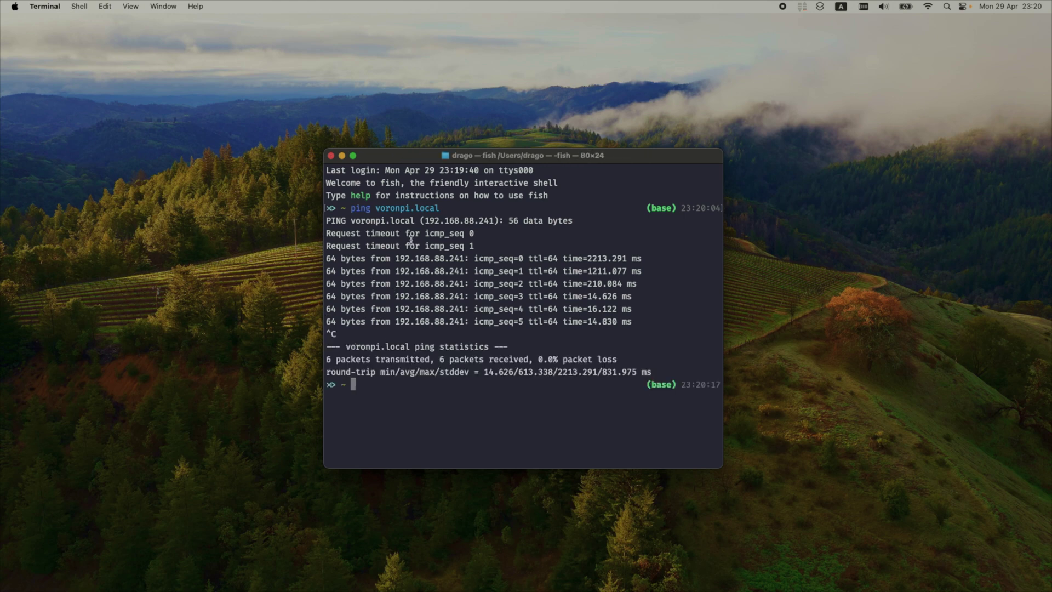
- Copy the host's IP address from the ping output and open 192.168.88.241 in Safari
{"action": "left_click_drag", "start_coordinate": [424, 220], "coordinate": [495, 220]}
{"action": "left_click", "coordinate": [481, 264]}
{"action": "key", "text": "super+space"}
{"action": "type", "text": "saf"}
{"action": "key", "text": "Return"}
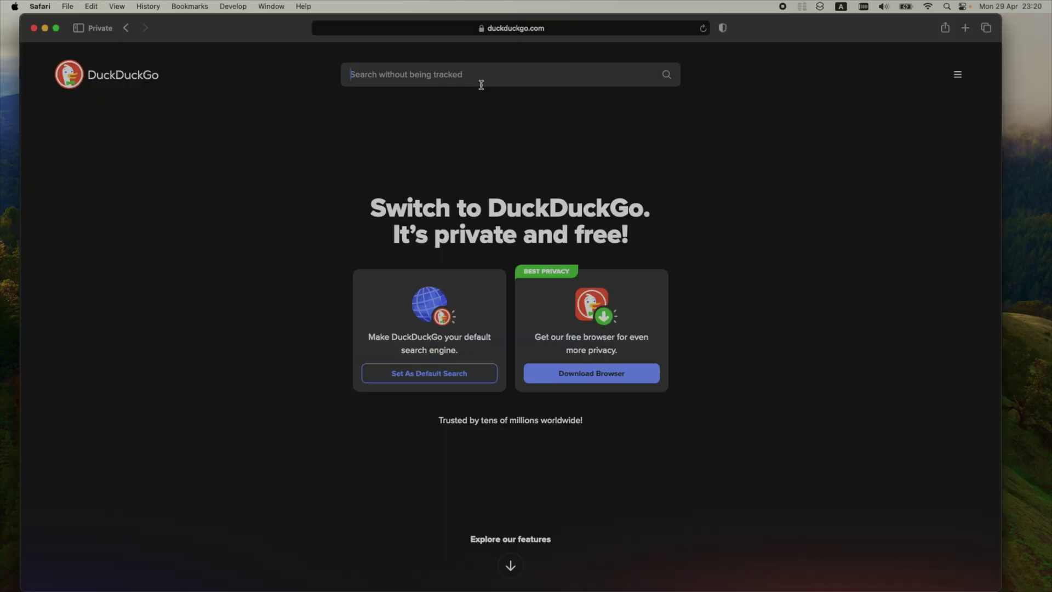
{"action": "left_click", "coordinate": [460, 31]}
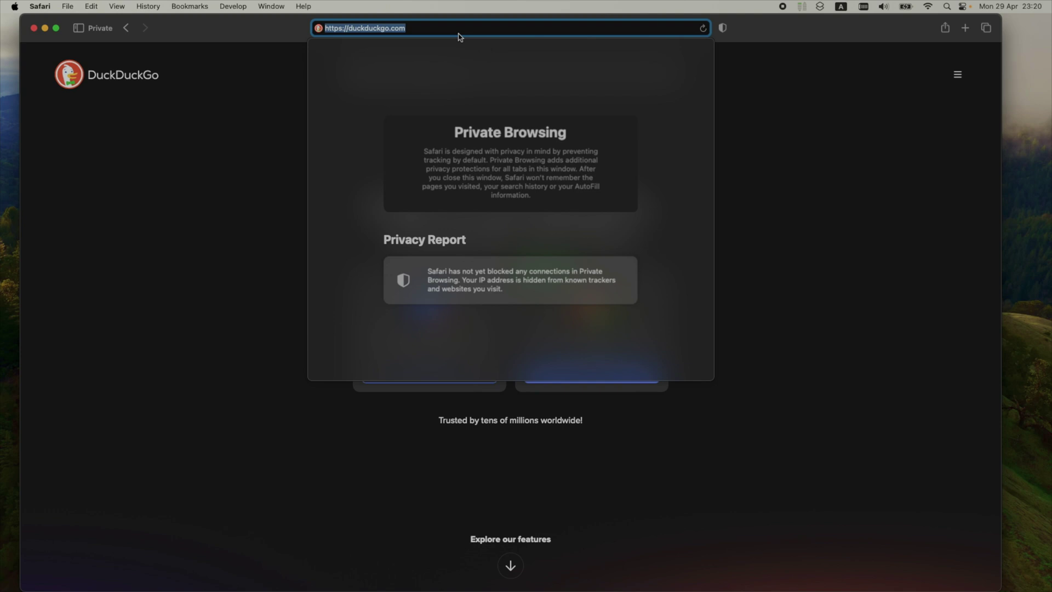
{"action": "key", "text": "super+v"}
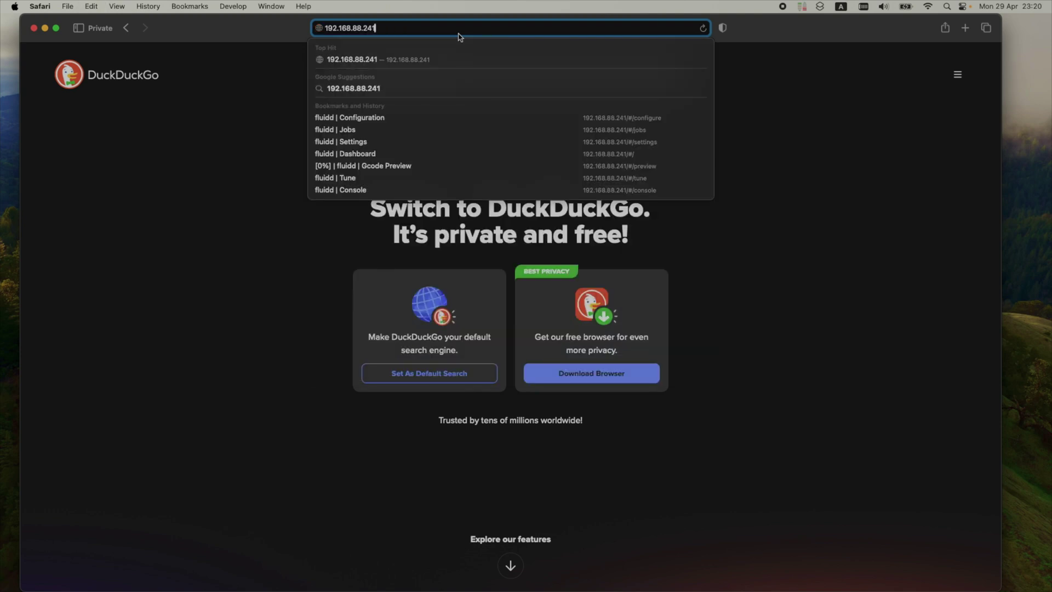
{"action": "key", "text": "Return"}
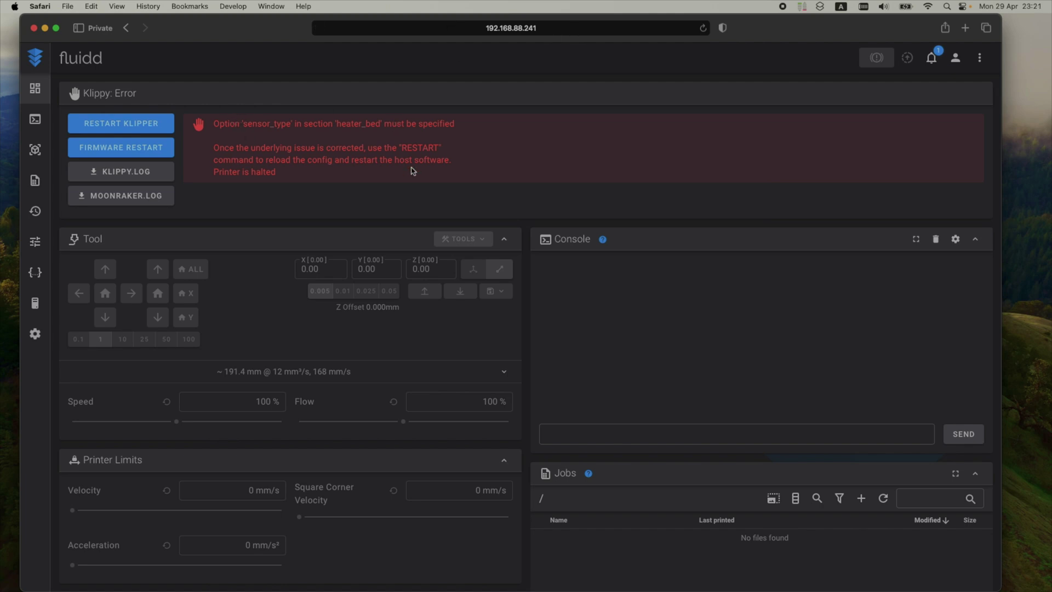
{"action": "left_click", "coordinate": [765, 25]}
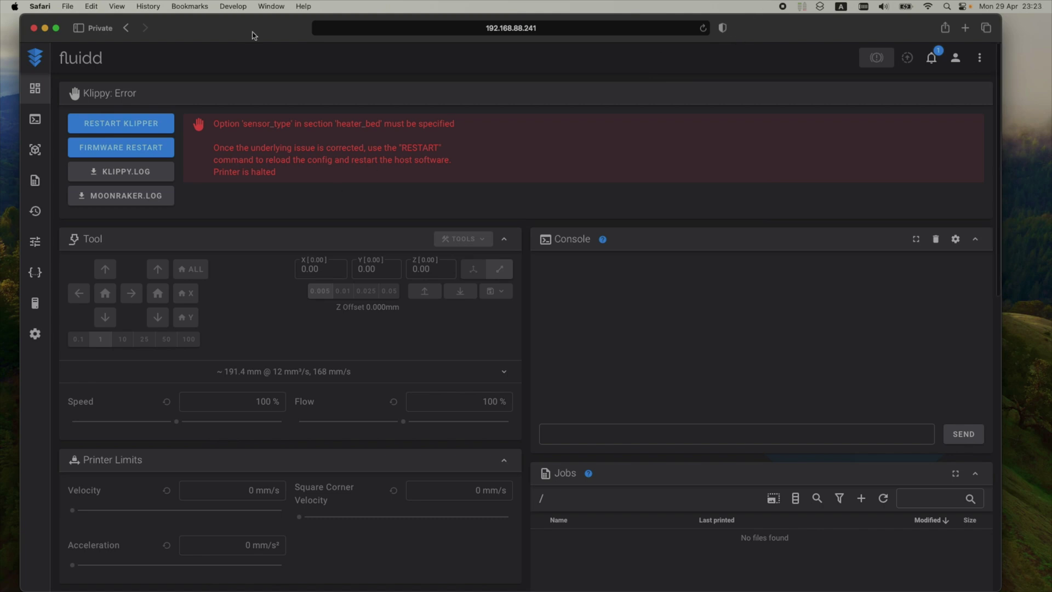
- Open the Voron Design site in a new tab and go to the Software Configuration page of its build documentation
{"action": "key", "text": "super+t"}
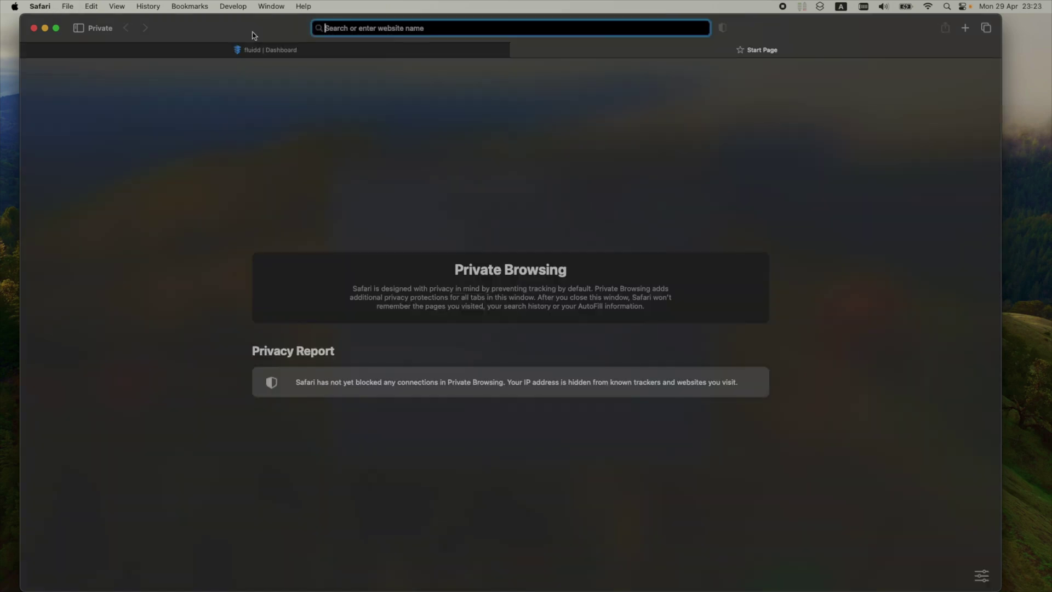
{"action": "type", "text": "voron"}
{"action": "key", "text": "Return"}
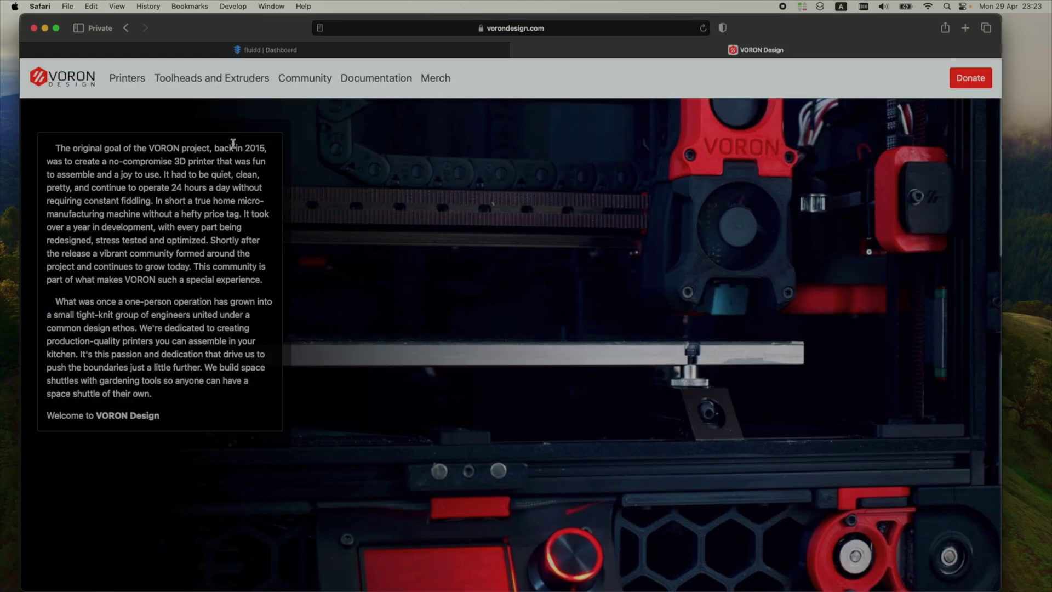
{"action": "left_click", "coordinate": [364, 77]}
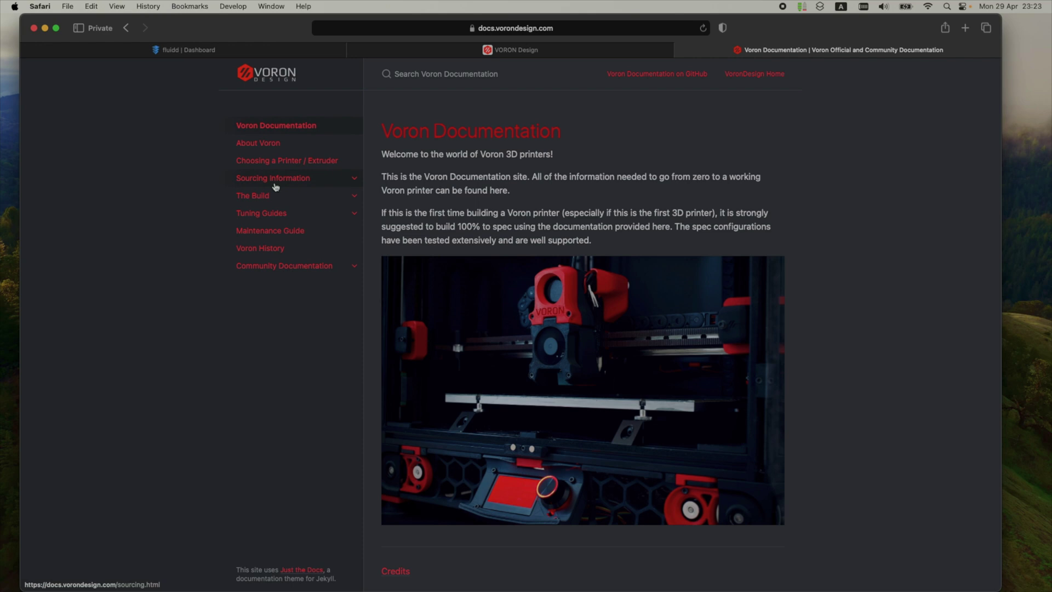
{"action": "left_click", "coordinate": [352, 195]}
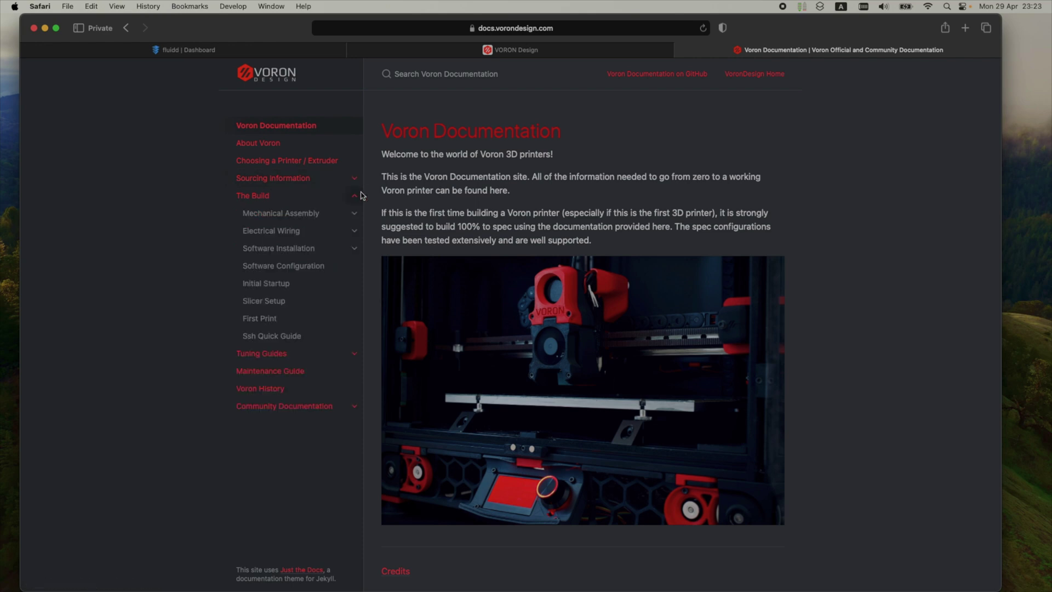
{"action": "left_click", "coordinate": [319, 266]}
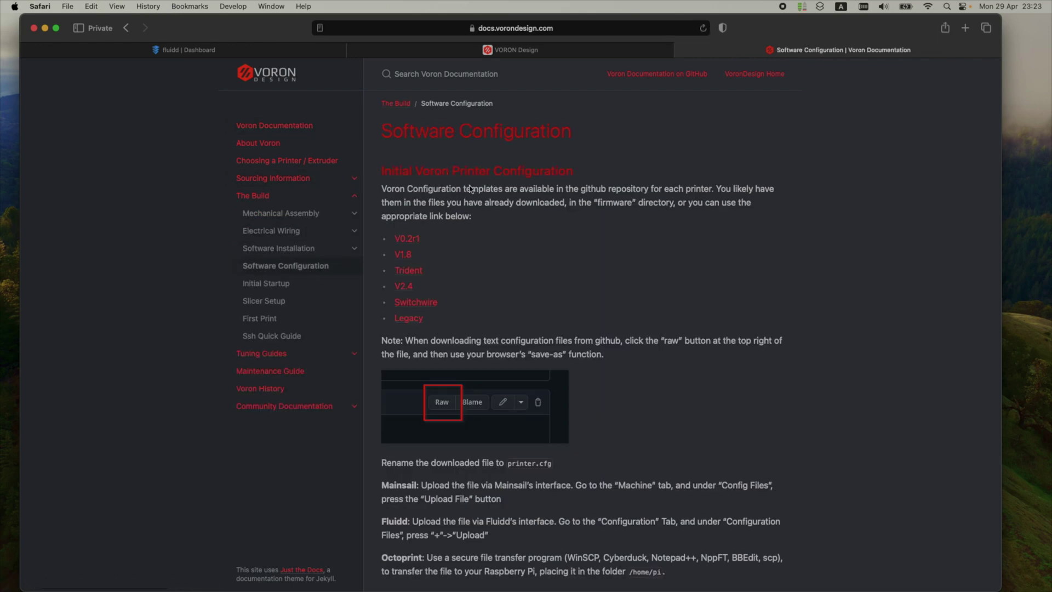
- Open the raw Voron2_Octopus_Config.cfg from the V2.4 Octopus configurations on GitHub and copy its entire text
{"action": "left_click", "coordinate": [405, 287]}
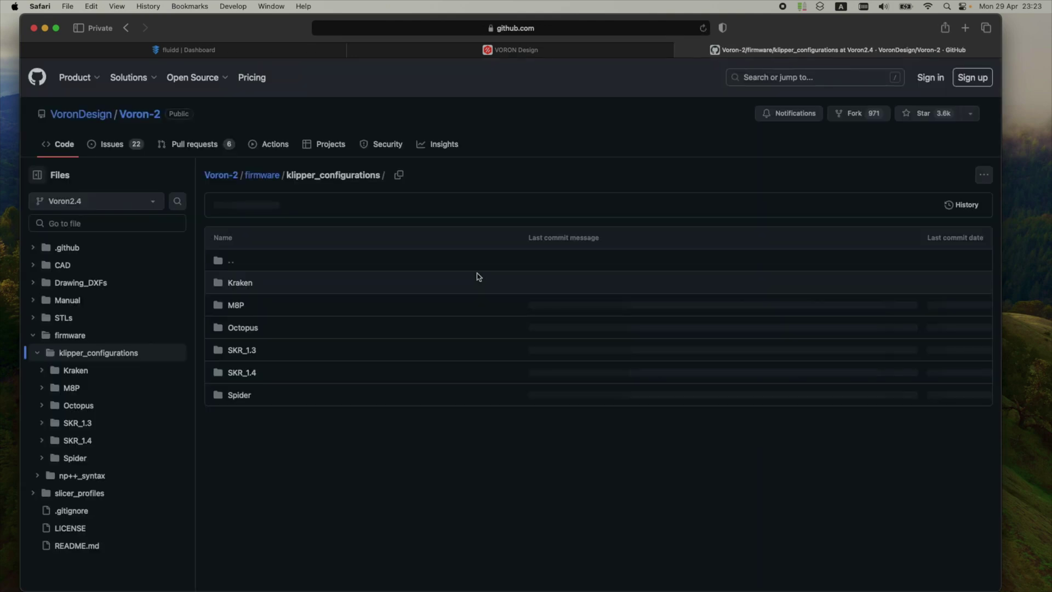
{"action": "left_click", "coordinate": [246, 331]}
{"action": "left_click", "coordinate": [276, 283]}
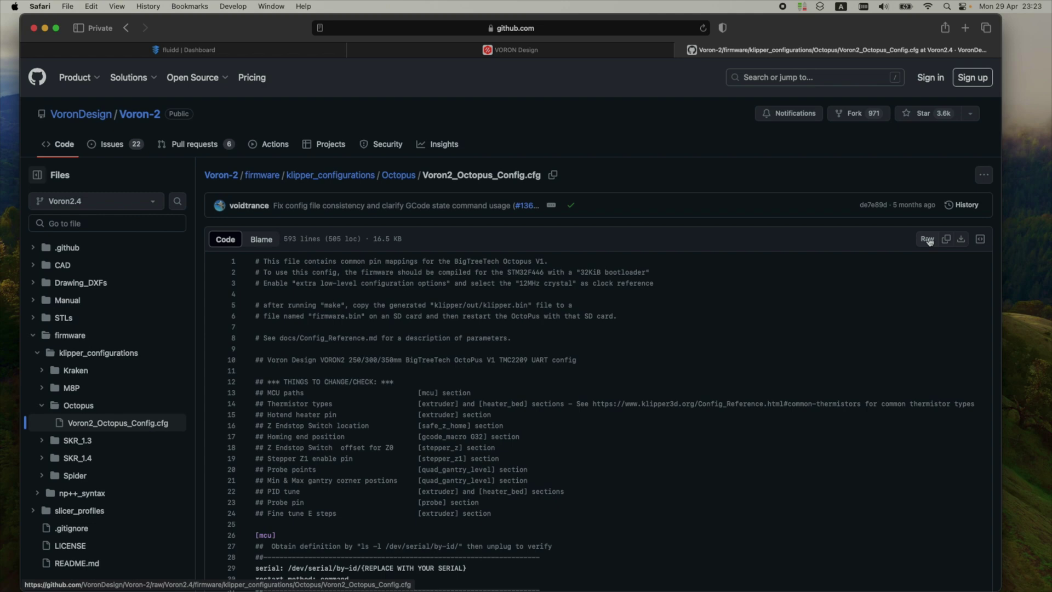
{"action": "left_click", "coordinate": [927, 241]}
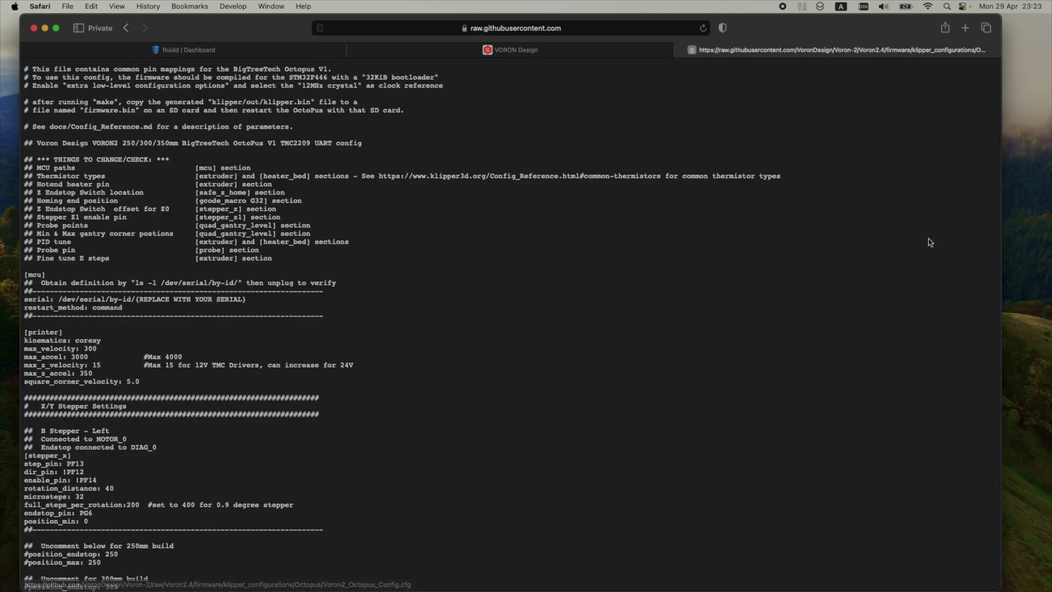
{"action": "key", "text": "super+a"}
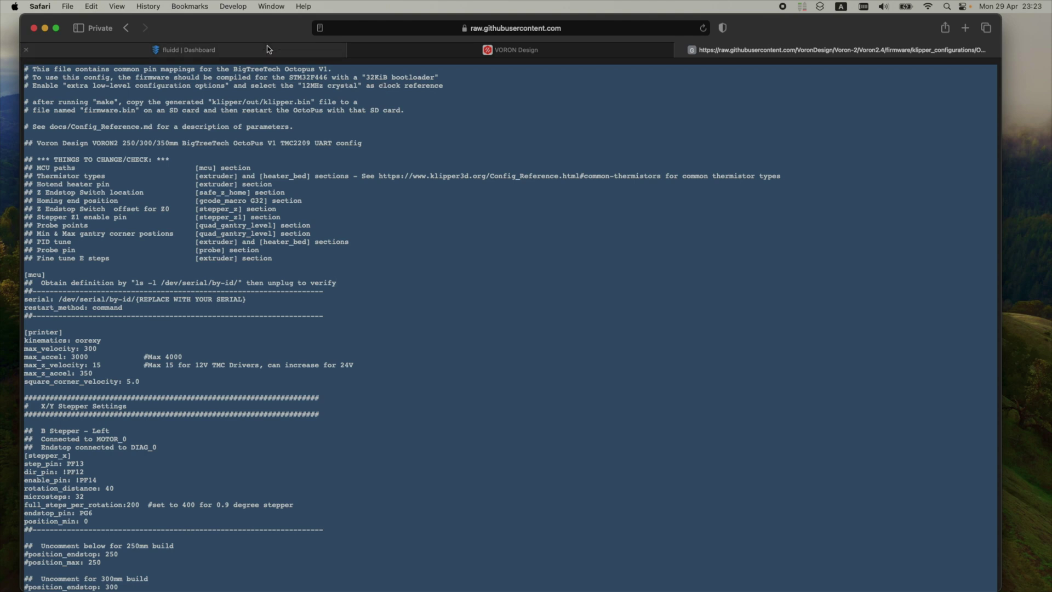
- Replace the whole content of printer.cfg in Fluidd with the copied Octopus configuration and save the file
{"action": "left_click", "coordinate": [188, 50]}
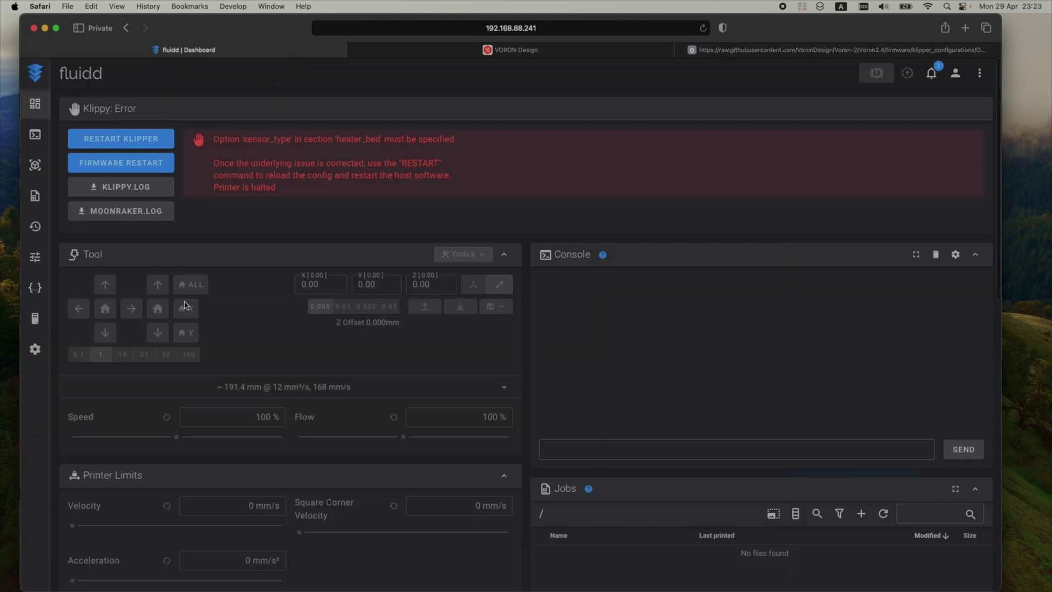
{"action": "left_click", "coordinate": [35, 285]}
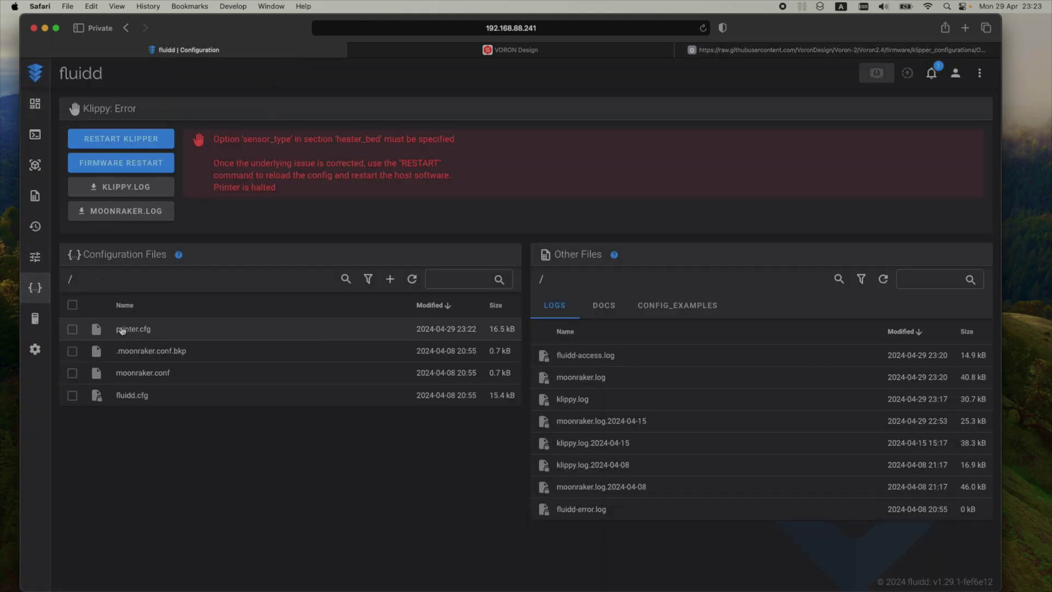
{"action": "left_click", "coordinate": [122, 329]}
{"action": "left_click", "coordinate": [324, 145]}
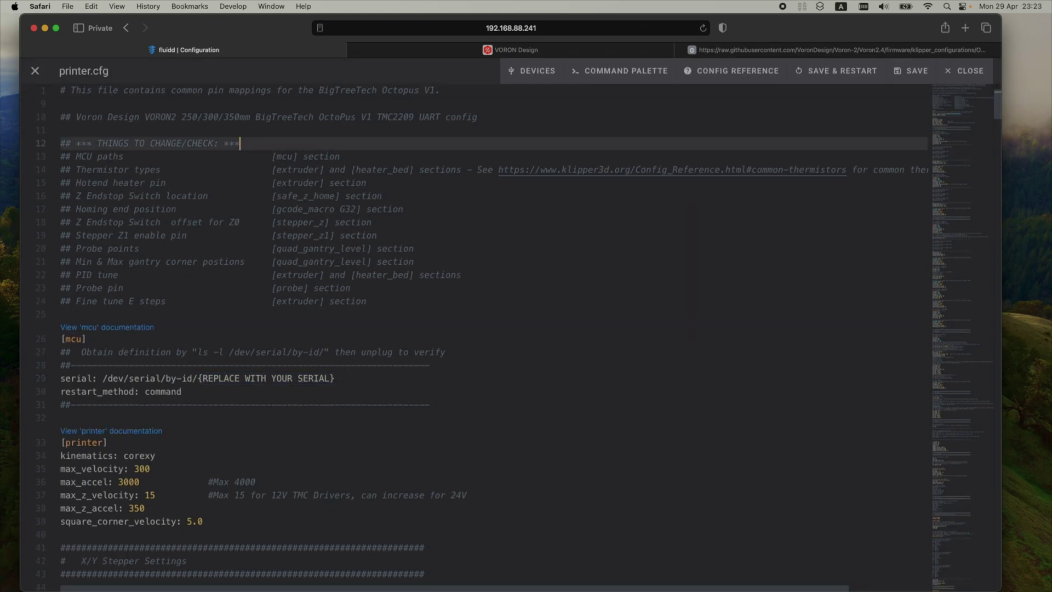
{"action": "key", "text": "super+a"}
{"action": "key", "text": "super+v"}
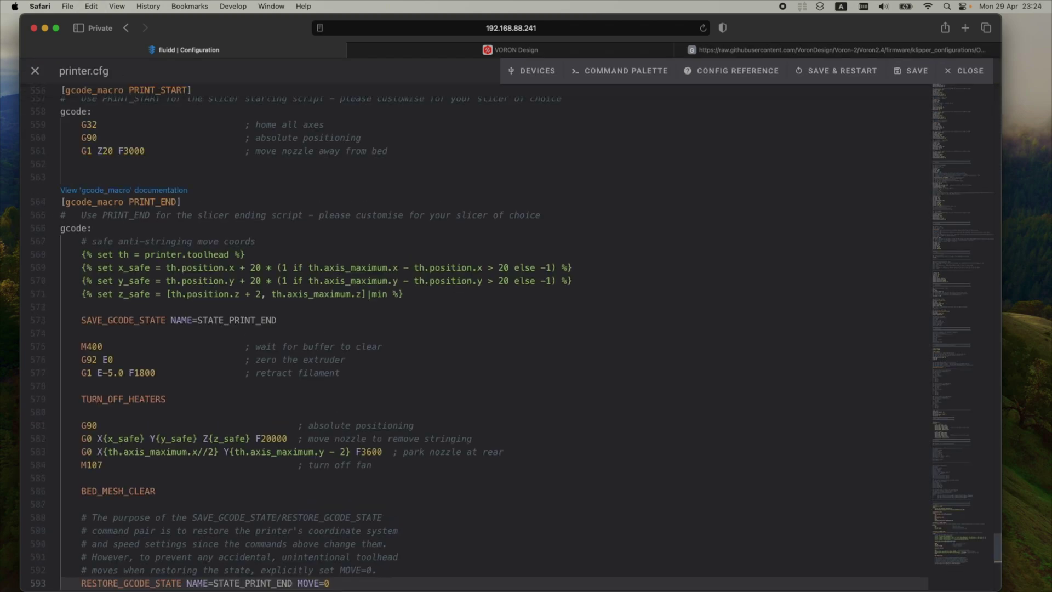
{"action": "scroll", "coordinate": [290, 188], "scroll_direction": "up", "scroll_amount": 20}
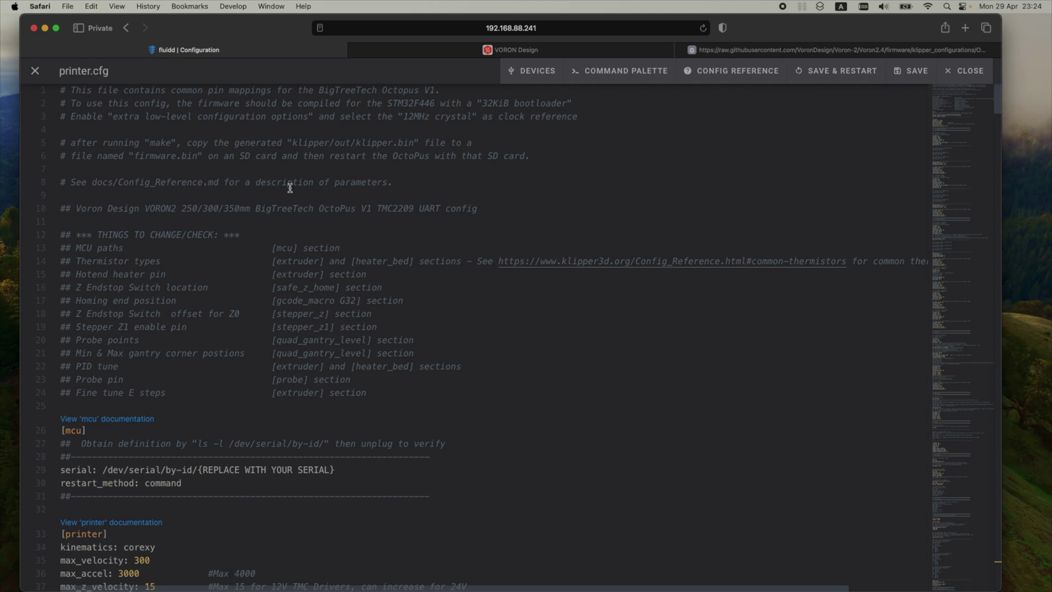
{"action": "left_click", "coordinate": [914, 75]}
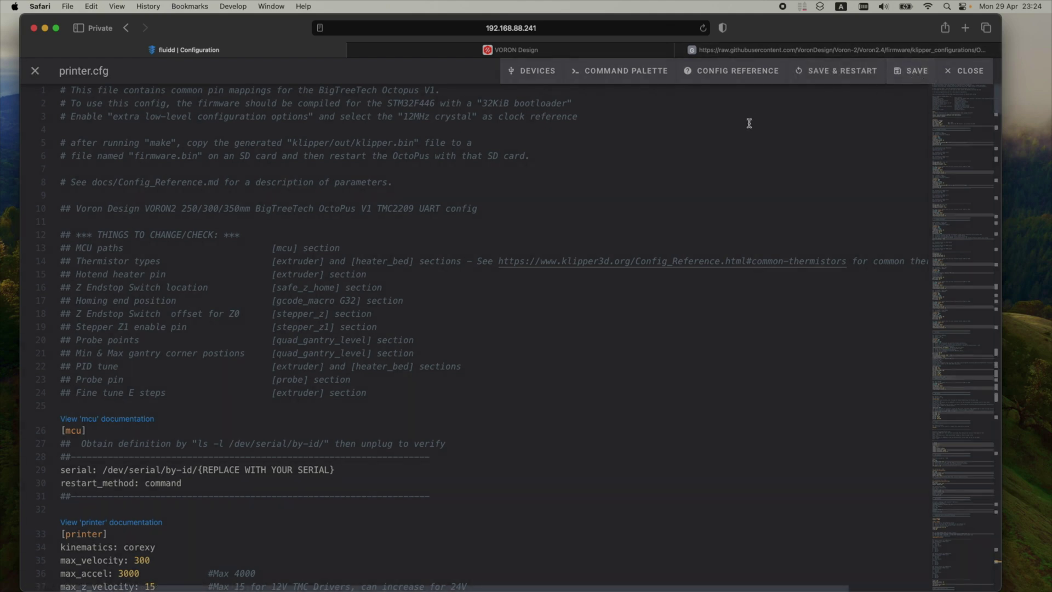
- Locate the serial placeholder in the [mcu] section of printer.cfg and look up the Update Controller Path instructions in the Voron documentation
{"action": "scroll", "coordinate": [109, 225], "scroll_direction": "down", "scroll_amount": 1}
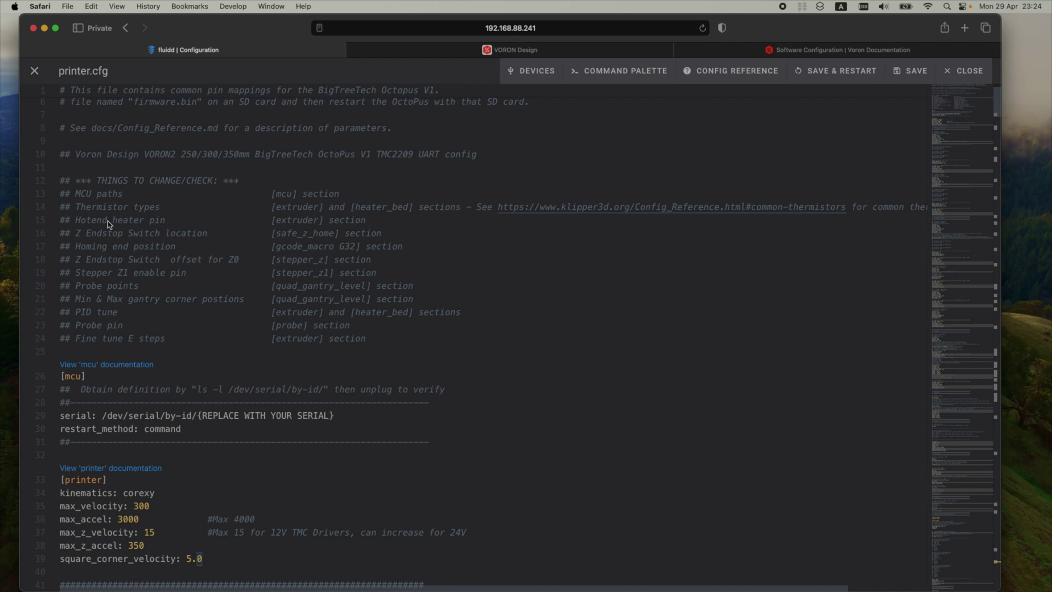
{"action": "scroll", "coordinate": [85, 372], "scroll_direction": "down", "scroll_amount": 2}
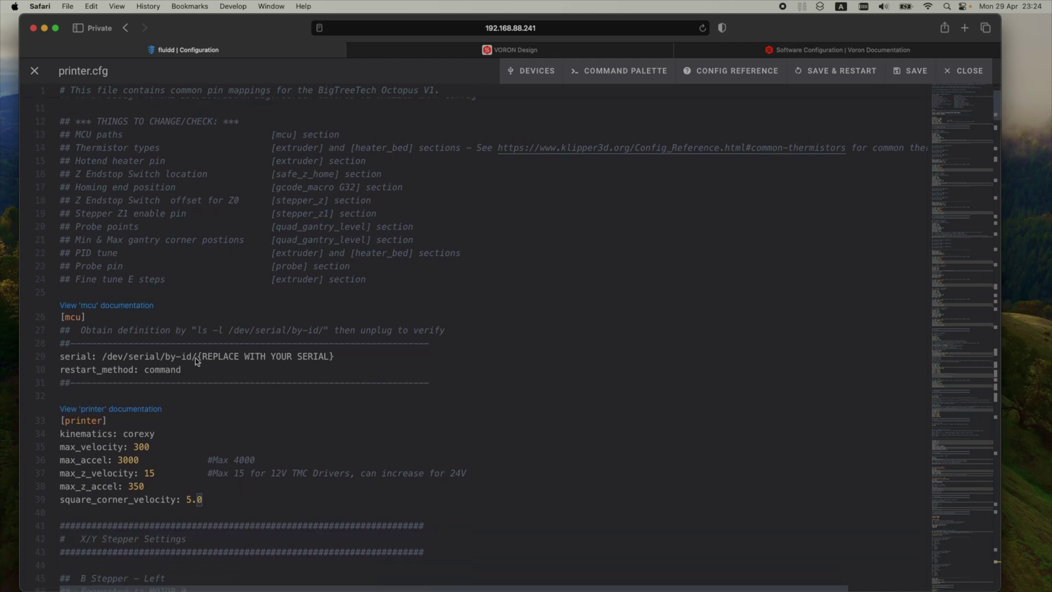
{"action": "left_click_drag", "start_coordinate": [196, 360], "coordinate": [333, 360]}
{"action": "left_click", "coordinate": [360, 362]}
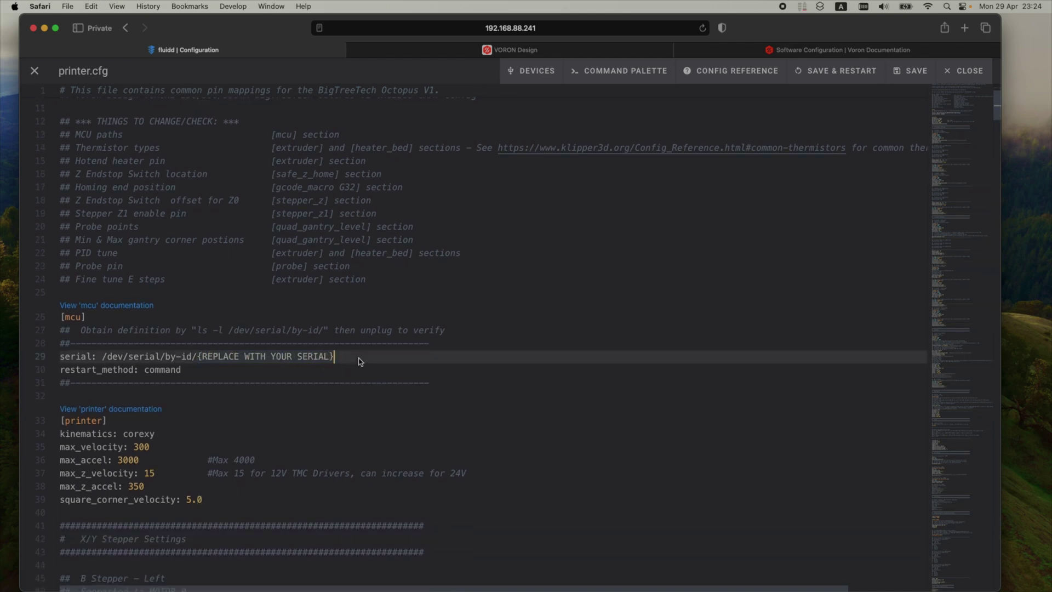
{"action": "left_click", "coordinate": [727, 49]}
{"action": "scroll", "coordinate": [452, 336], "scroll_direction": "down", "scroll_amount": 10}
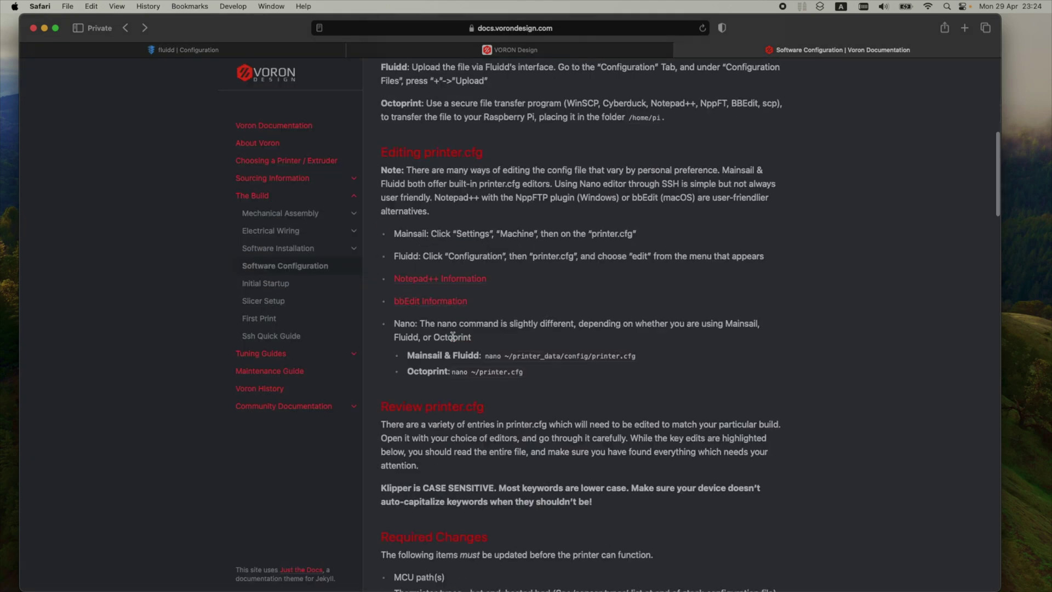
{"action": "scroll", "coordinate": [452, 336], "scroll_direction": "down", "scroll_amount": 7}
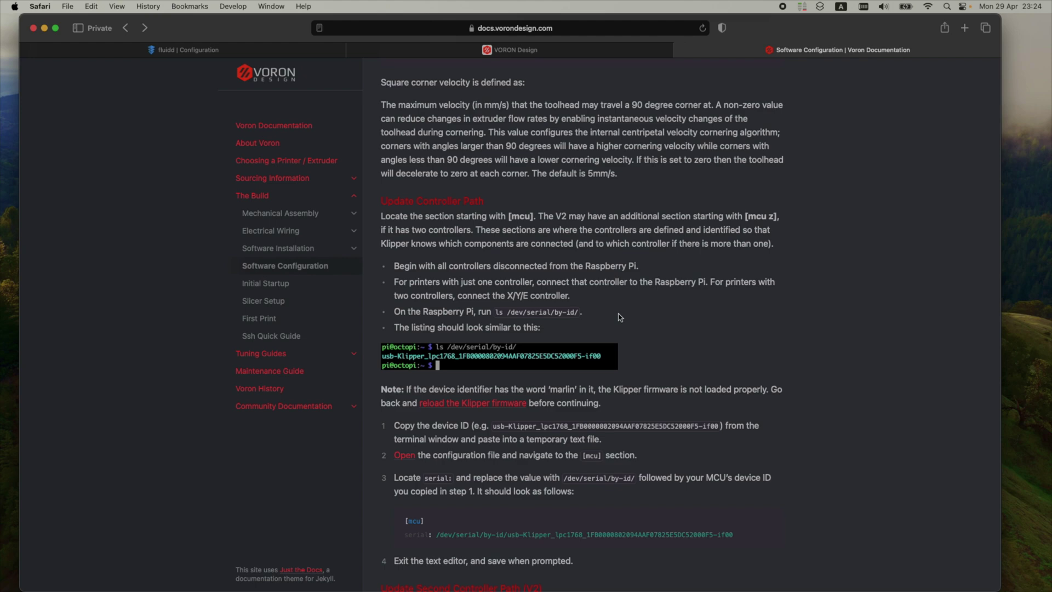
- Switch to Terminal and log in to voronpi.local over SSH with the account's username and password
{"action": "key", "text": "super+space"}
{"action": "type", "text": "terminal"}
{"action": "key", "text": "Return"}
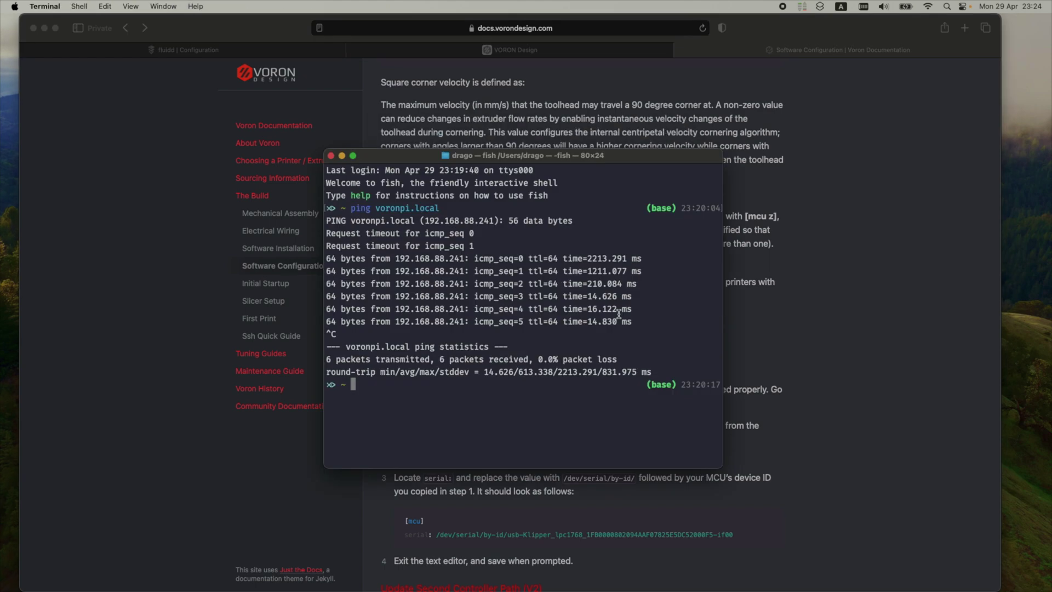
{"action": "type", "text": "ssh drago@voronpi.local"}
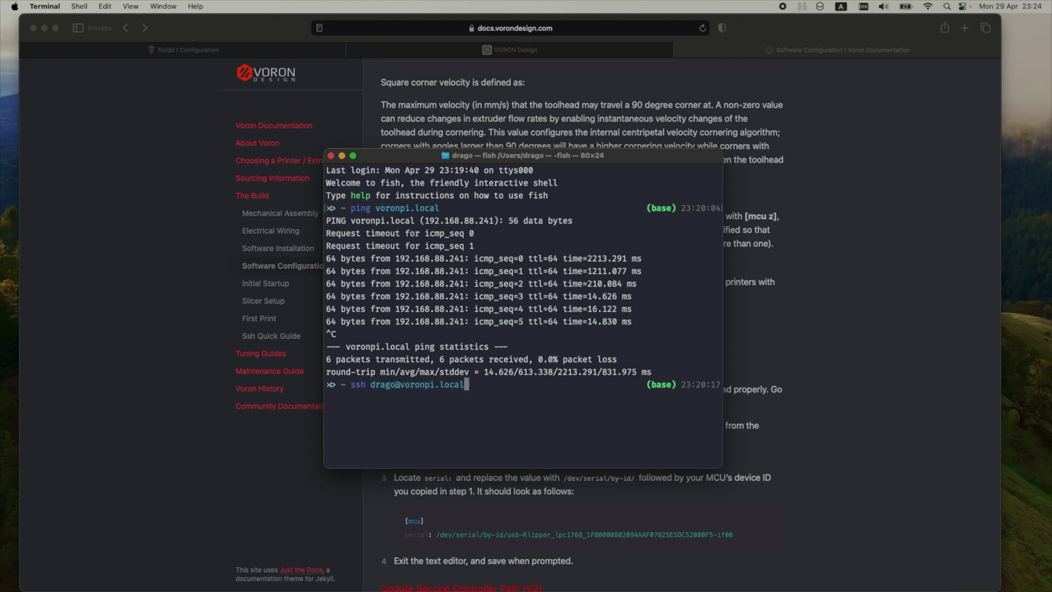
{"action": "key", "text": "Return"}
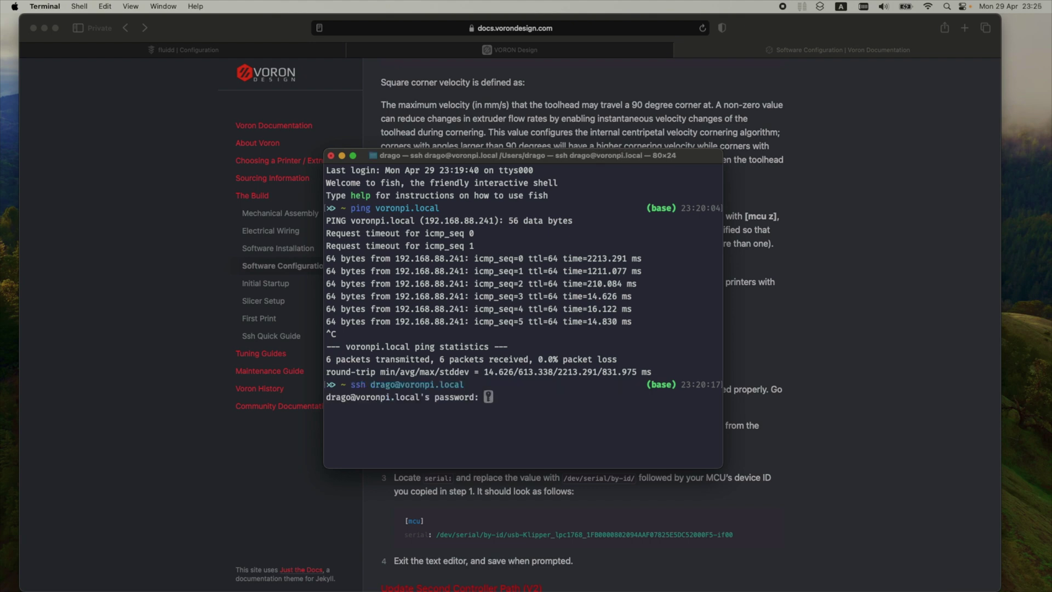
{"action": "key", "text": "Return"}
{"action": "key", "text": "Return"}
- Move the terminal window clear of the documentation and read the controller path steps for listing /dev/serial/by-id/
{"action": "left_click_drag", "start_coordinate": [523, 156], "coordinate": [526, 24]}
{"action": "scroll", "coordinate": [556, 412], "scroll_direction": "up", "scroll_amount": 2}
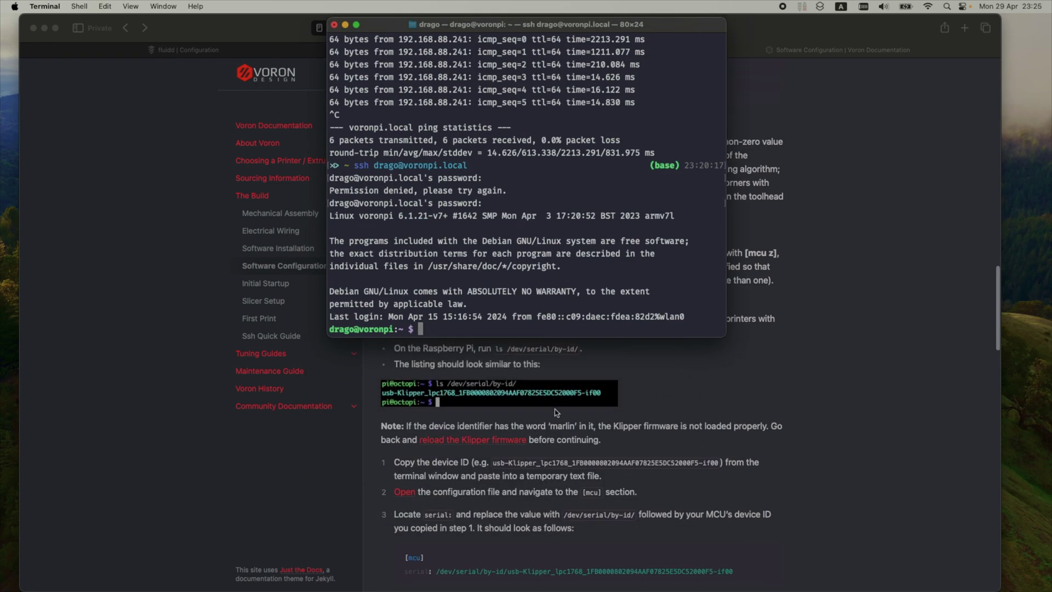
{"action": "scroll", "coordinate": [556, 412], "scroll_direction": "up", "scroll_amount": 3}
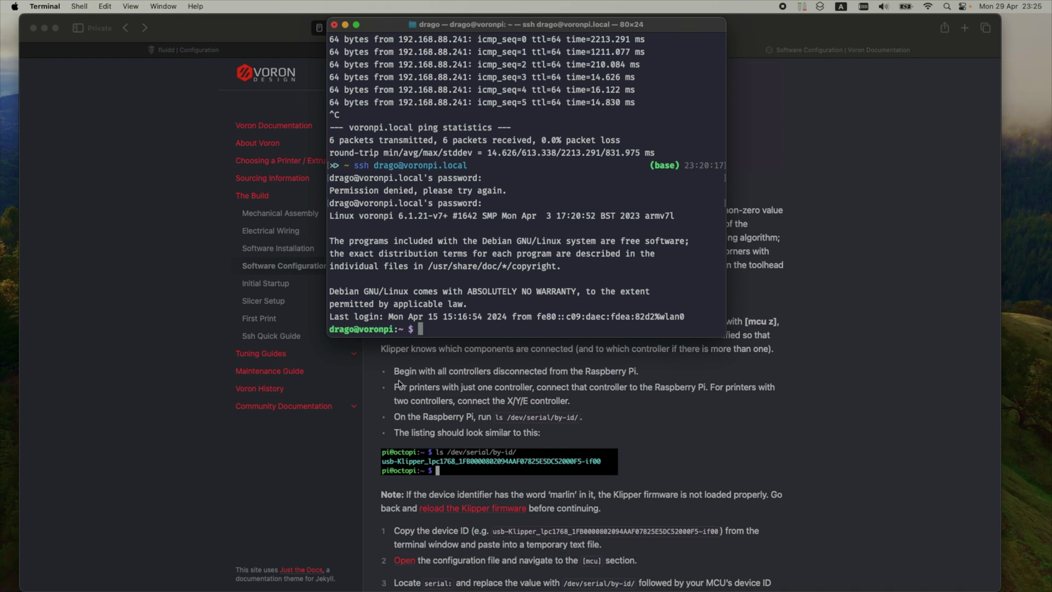
{"action": "scroll", "coordinate": [399, 383], "scroll_direction": "up", "scroll_amount": 2}
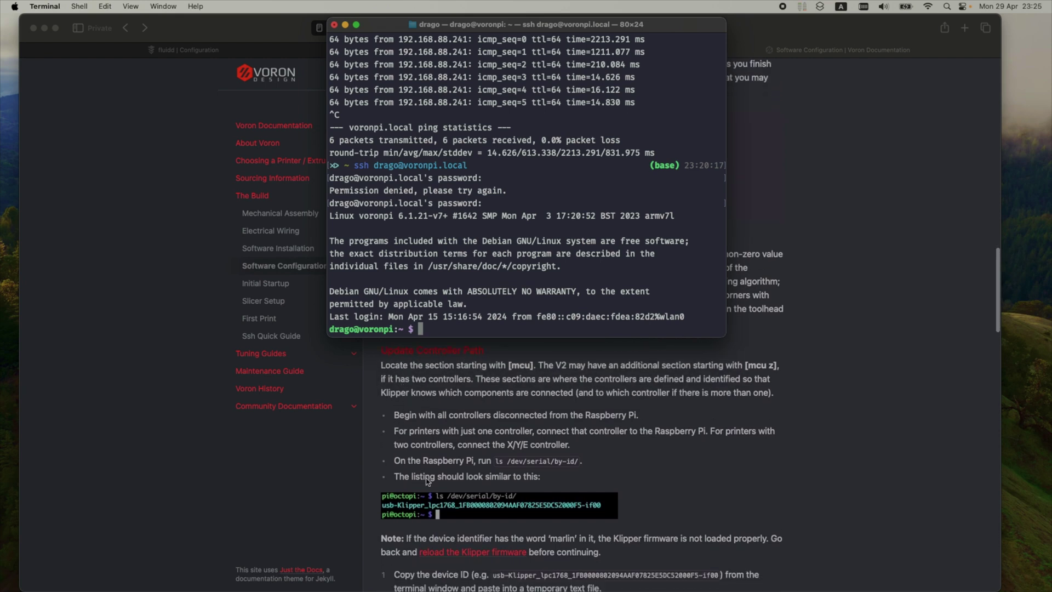
- Copy the serial listing command from the Voron documentation and run ls /dev/serial/by-id/. in the SSH session
{"action": "type", "text": "ls"}
{"action": "left_click", "coordinate": [500, 470]}
{"action": "left_click_drag", "start_coordinate": [496, 461], "coordinate": [583, 460]}
{"action": "key", "text": "super+c"}
{"action": "key", "text": "super+Tab"}
{"action": "key", "text": "BackSpace"}
{"action": "key", "text": "BackSpace"}
{"action": "key", "text": "BackSpace"}
{"action": "key", "text": "super+v"}
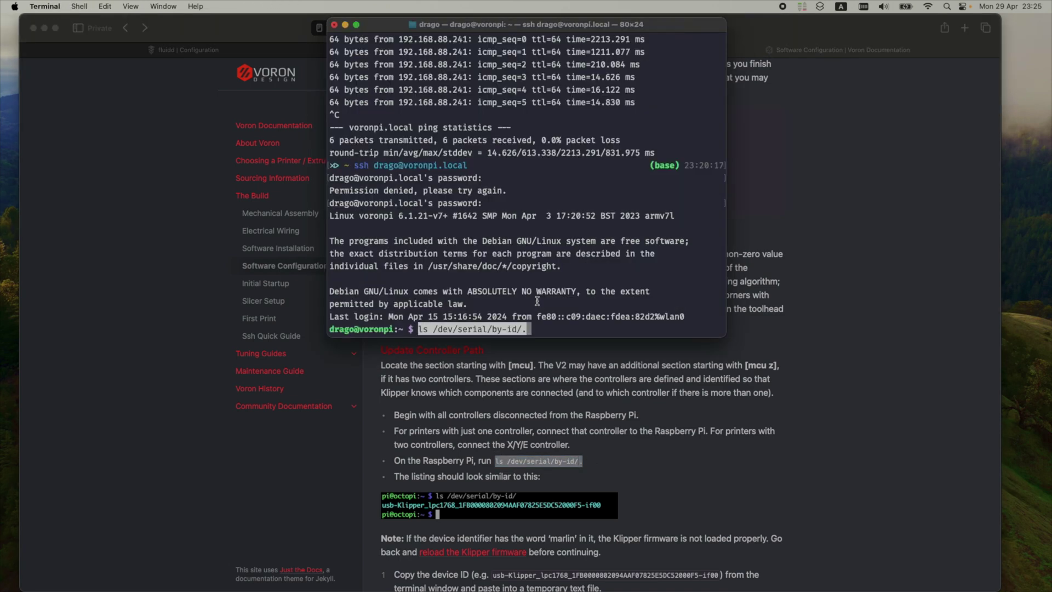
{"action": "key", "text": "Return"}
- Copy the listed Klipper device ID, paste it over the {REPLACE WITH YOUR SERIAL} placeholder in the [mcu] section of printer.cfg, and save the file
{"action": "left_click_drag", "start_coordinate": [330, 316], "coordinate": [602, 313]}
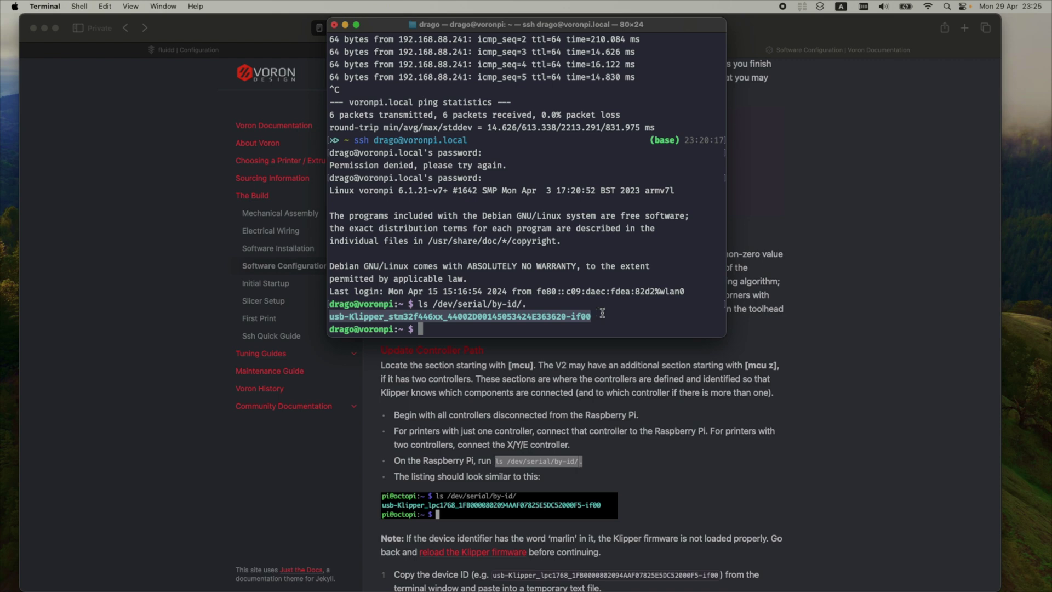
{"action": "key", "text": "super+c"}
{"action": "left_click", "coordinate": [572, 368]}
{"action": "left_click", "coordinate": [216, 49]}
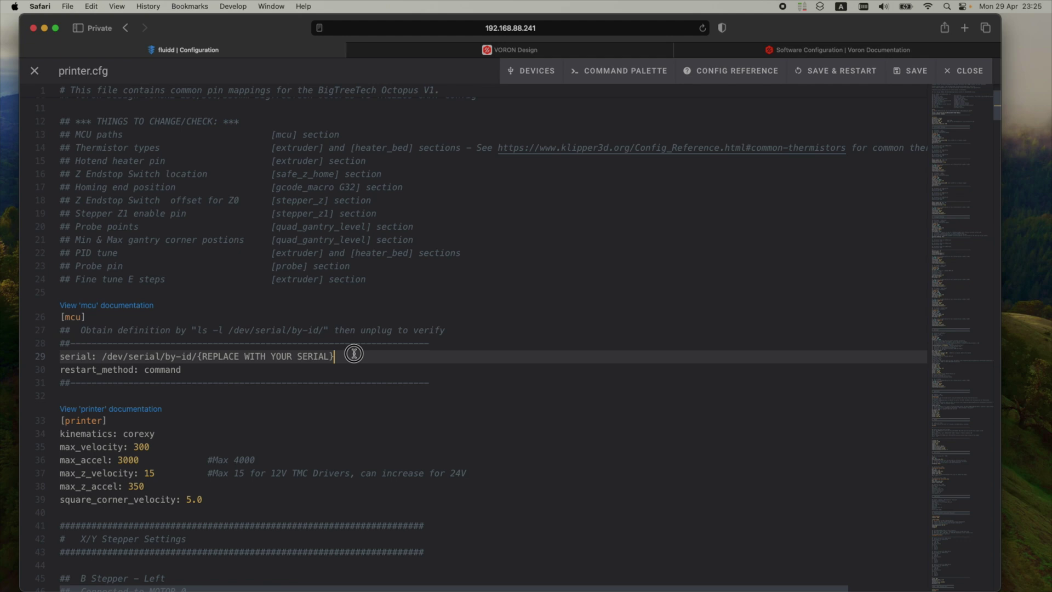
{"action": "double_click", "coordinate": [116, 357]}
{"action": "left_click", "coordinate": [103, 357]}
{"action": "left_click_drag", "start_coordinate": [196, 357], "coordinate": [334, 357]}
{"action": "key", "text": "cmd+v"}
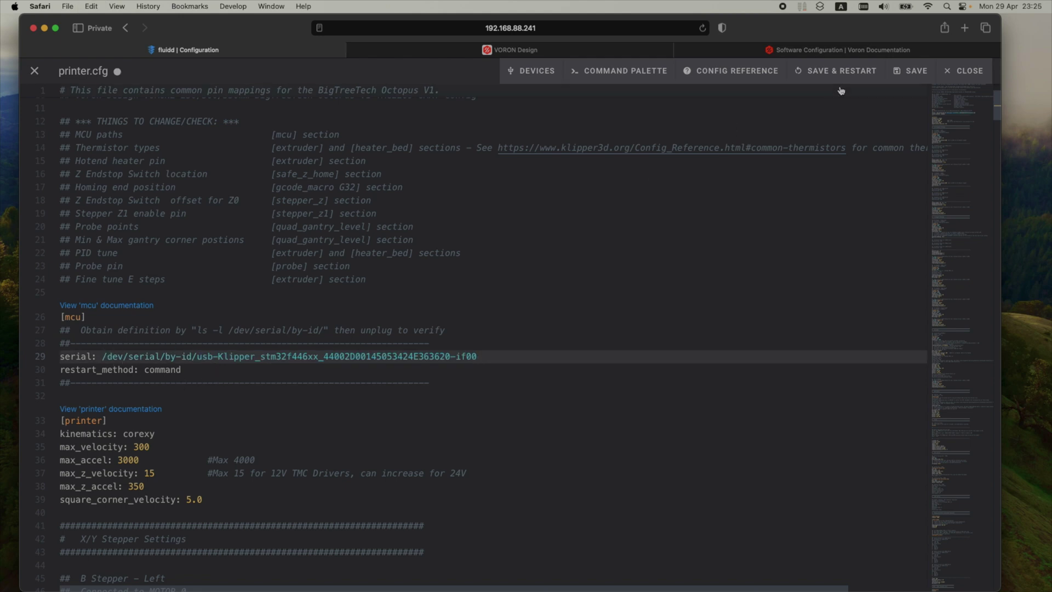
{"action": "left_click", "coordinate": [911, 73]}
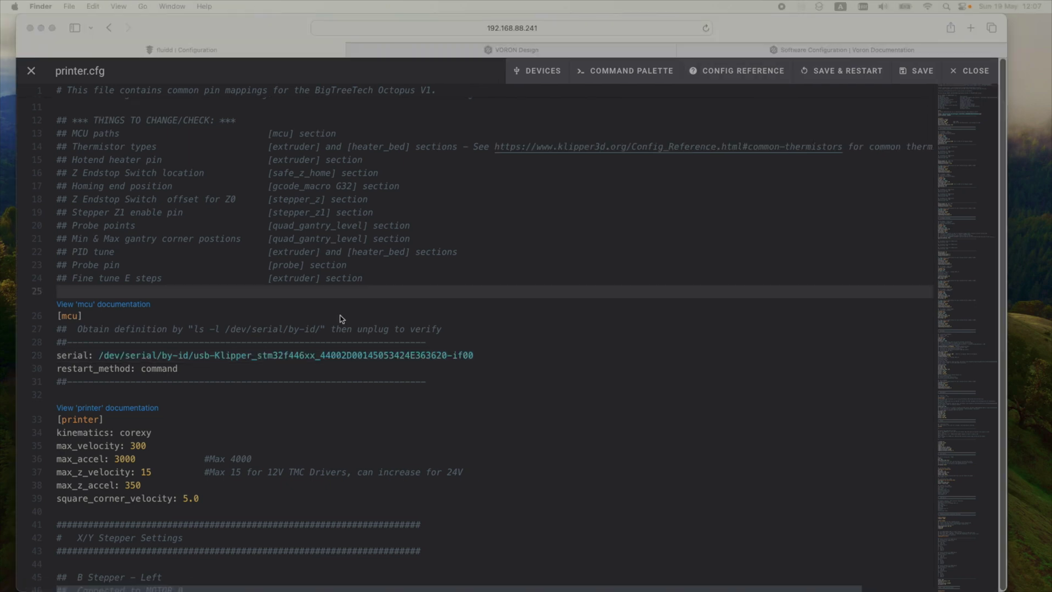
- Uncomment the 300mm build lines in [stepper_x], enabling position_endstop: 300 and position_max: 300
{"action": "scroll", "coordinate": [341, 317], "scroll_direction": "down", "scroll_amount": 5}
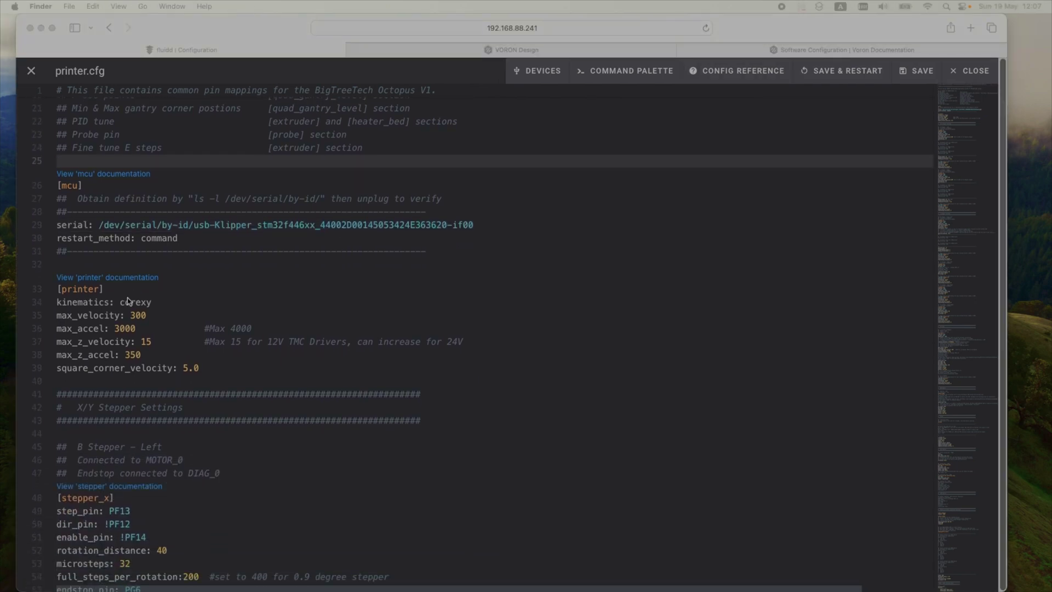
{"action": "scroll", "coordinate": [166, 313], "scroll_direction": "down", "scroll_amount": 10}
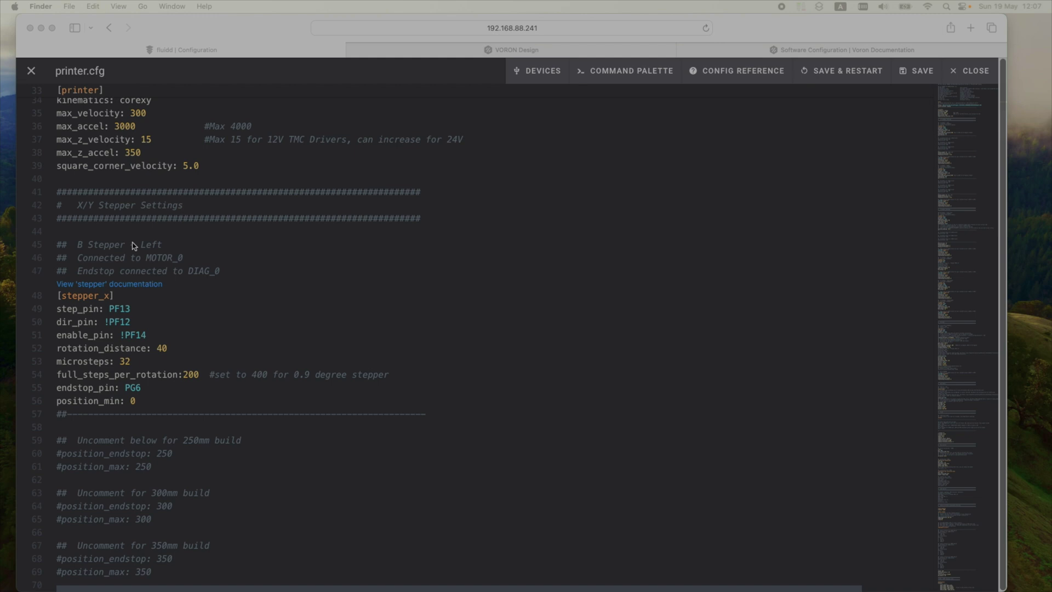
{"action": "left_click", "coordinate": [160, 375]}
{"action": "left_click_drag", "start_coordinate": [160, 375], "coordinate": [48, 349]}
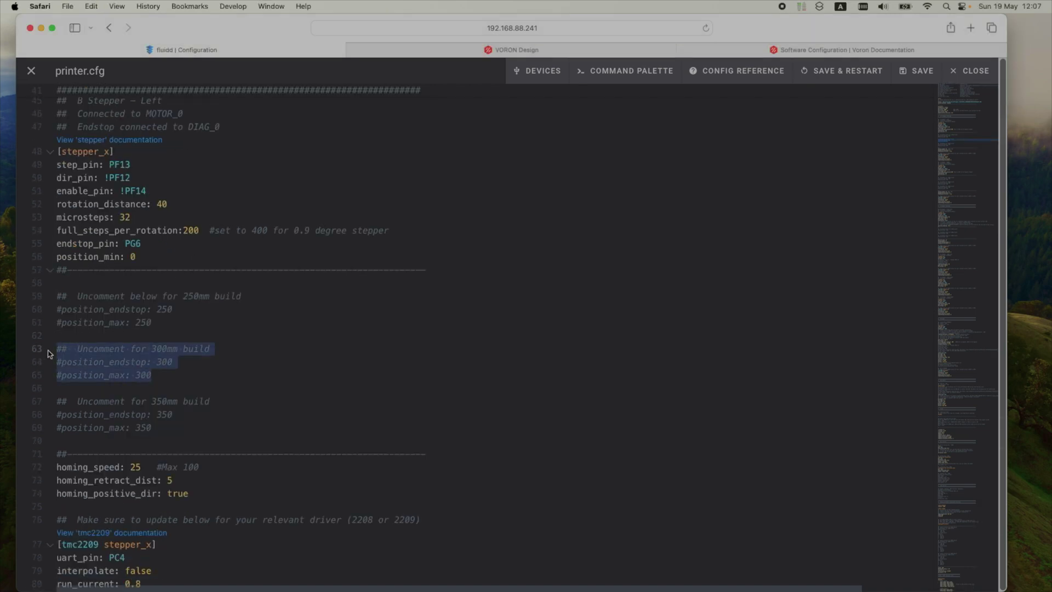
{"action": "key", "text": "super+slash"}
- Delete the commented 250mm and 350mm build blocks from the [stepper_x] section
{"action": "left_click_drag", "start_coordinate": [159, 326], "coordinate": [27, 280]}
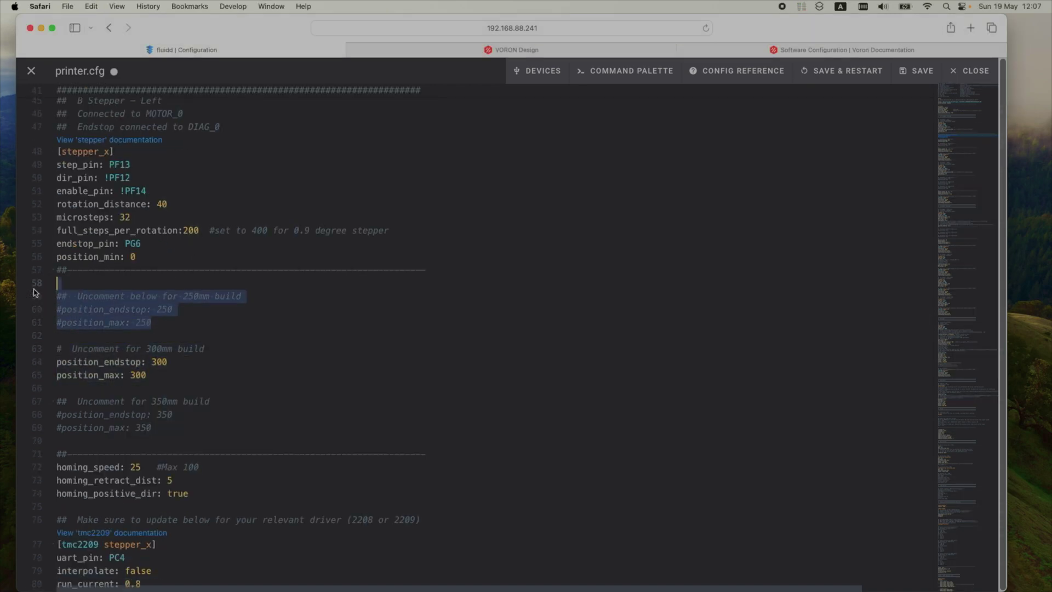
{"action": "key", "text": "BackSpace"}
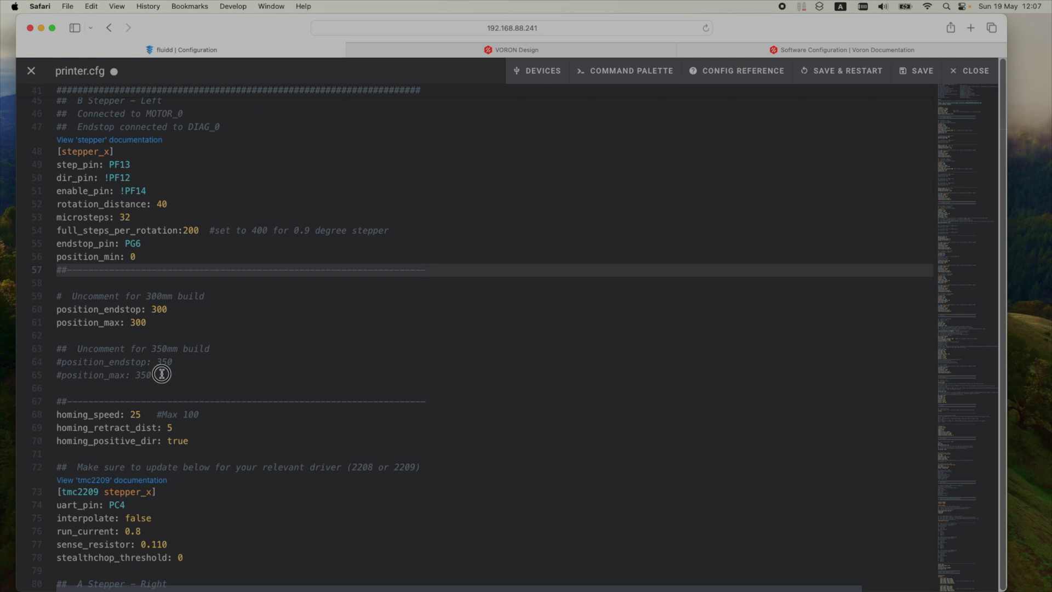
{"action": "left_click_drag", "start_coordinate": [154, 376], "coordinate": [53, 349]}
{"action": "key", "text": "BackSpace"}
{"action": "key", "text": "BackSpace"}
{"action": "key", "text": "BackSpace"}
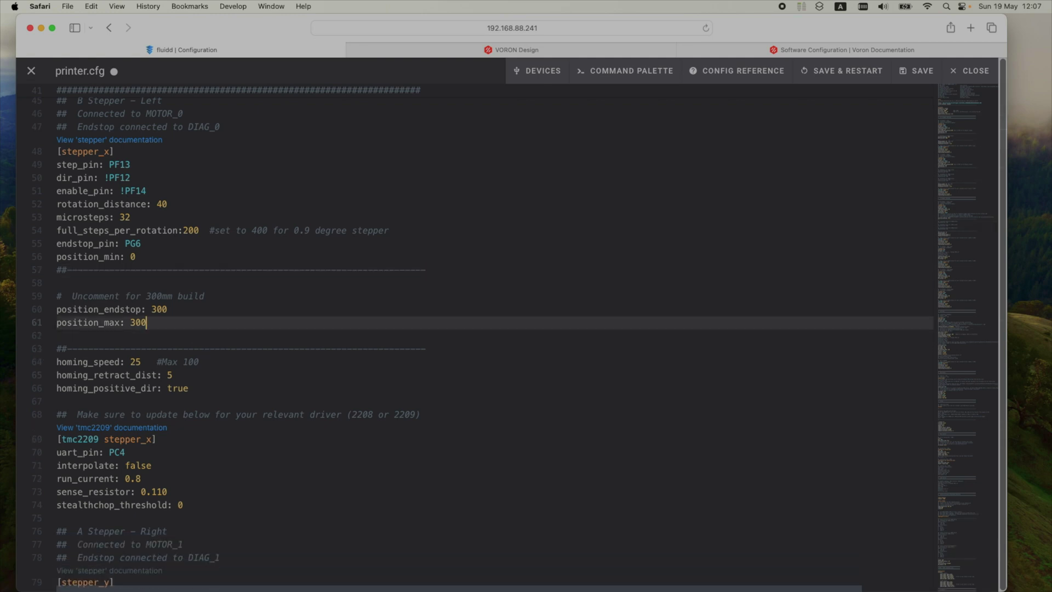
- Uncomment the 300mm build lines in [stepper_y], enabling position_endstop: 300 and position_max: 300
{"action": "scroll", "coordinate": [210, 417], "scroll_direction": "down", "scroll_amount": 5}
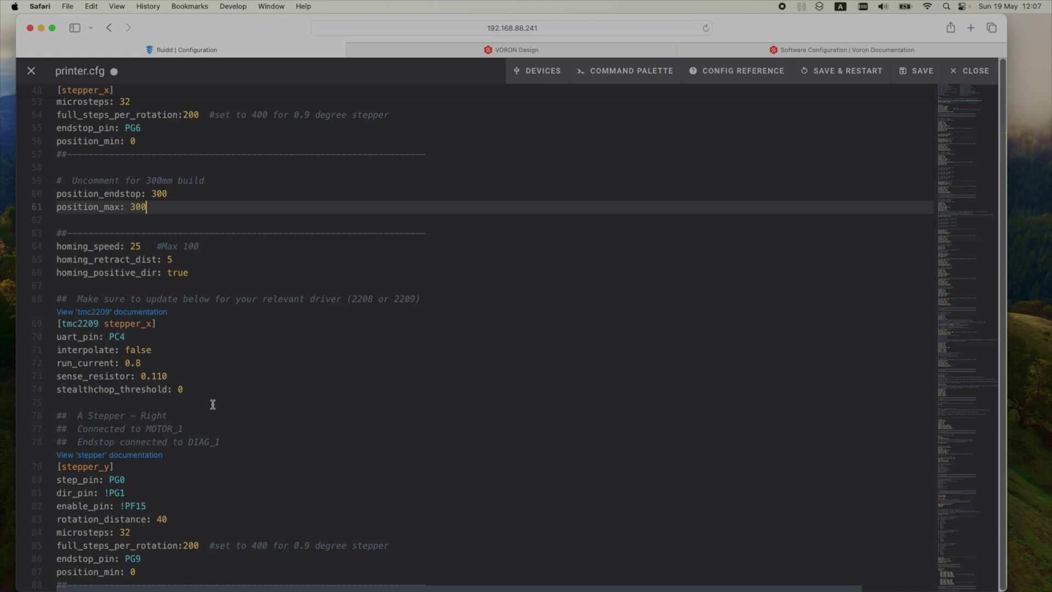
{"action": "scroll", "coordinate": [162, 376], "scroll_direction": "down", "scroll_amount": 3}
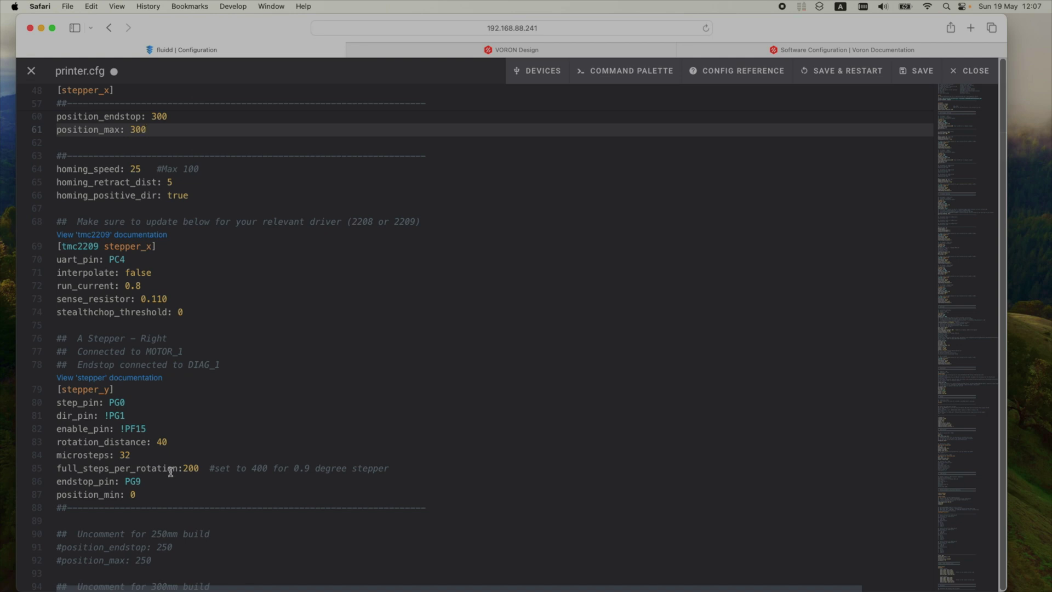
{"action": "scroll", "coordinate": [170, 471], "scroll_direction": "down", "scroll_amount": 8}
{"action": "left_click_drag", "start_coordinate": [164, 315], "coordinate": [49, 292]}
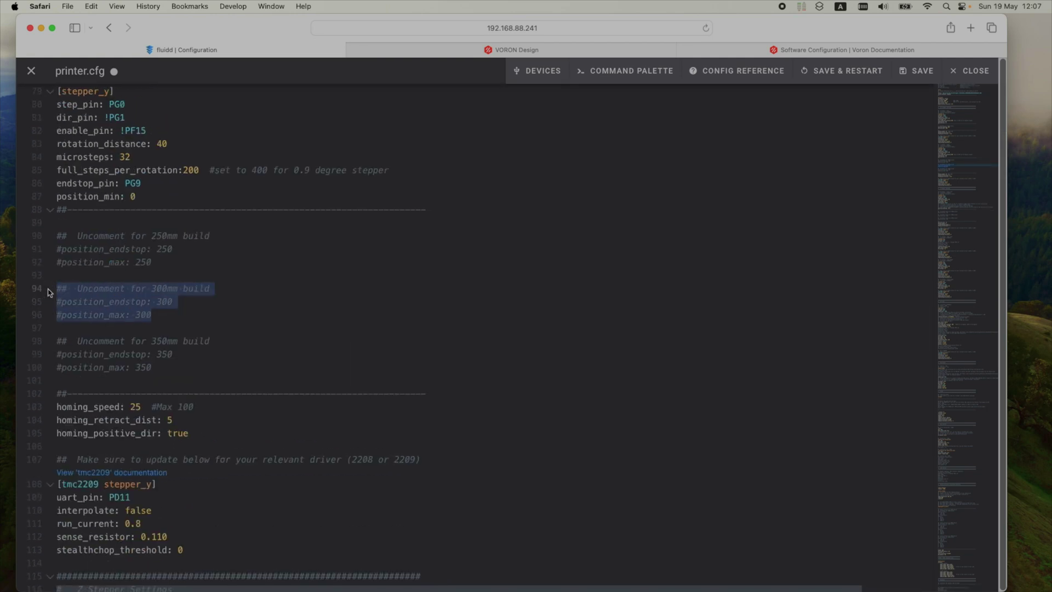
{"action": "key", "text": "super+slash"}
- Delete the commented 250mm and 350mm build blocks from the [stepper_y] section
{"action": "key", "text": "Up"}
{"action": "key", "text": "Up"}
{"action": "key", "text": "super+Right"}
{"action": "key", "text": "shift+Up"}
{"action": "key", "text": "shift+Up"}
{"action": "key", "text": "shift+Up"}
{"action": "key", "text": "BackSpace"}
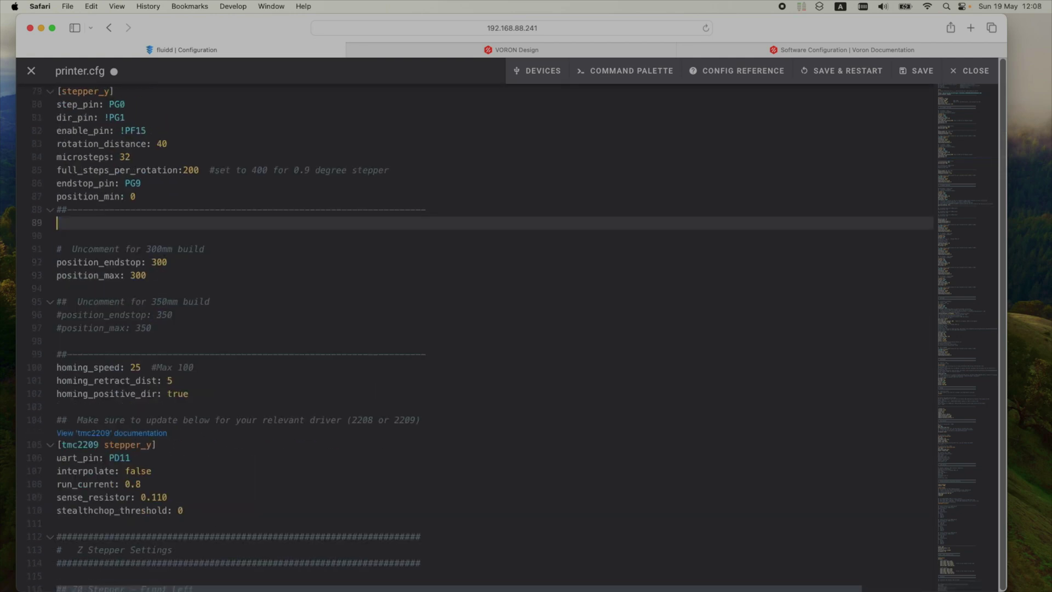
{"action": "key", "text": "BackSpace"}
{"action": "key", "text": "Down"}
{"action": "key", "text": "Down"}
{"action": "key", "text": "Down"}
{"action": "key", "text": "Down"}
{"action": "key", "text": "shift+Down"}
{"action": "key", "text": "shift+Down"}
{"action": "key", "text": "shift+Down"}
{"action": "key", "text": "shift+Down"}
{"action": "key", "text": "BackSpace"}
- Uncomment the 300mm build option in [stepper_z], enabling position_max: 260
{"action": "scroll", "coordinate": [482, 340], "scroll_direction": "down", "scroll_amount": 10}
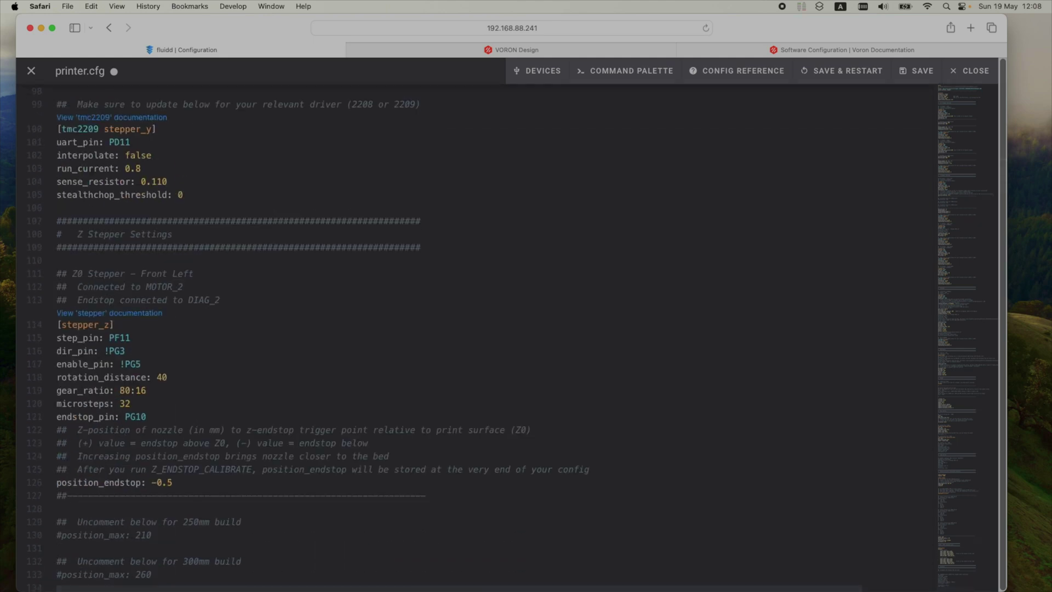
{"action": "scroll", "coordinate": [164, 477], "scroll_direction": "down", "scroll_amount": 4}
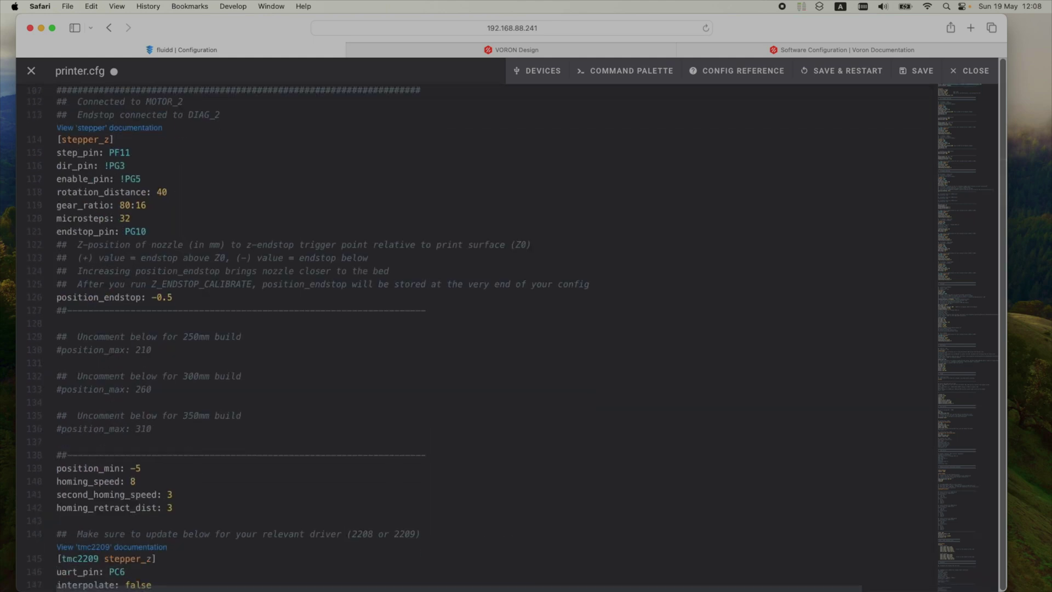
{"action": "left_click_drag", "start_coordinate": [156, 391], "coordinate": [58, 378]}
{"action": "key", "text": "super+slash"}
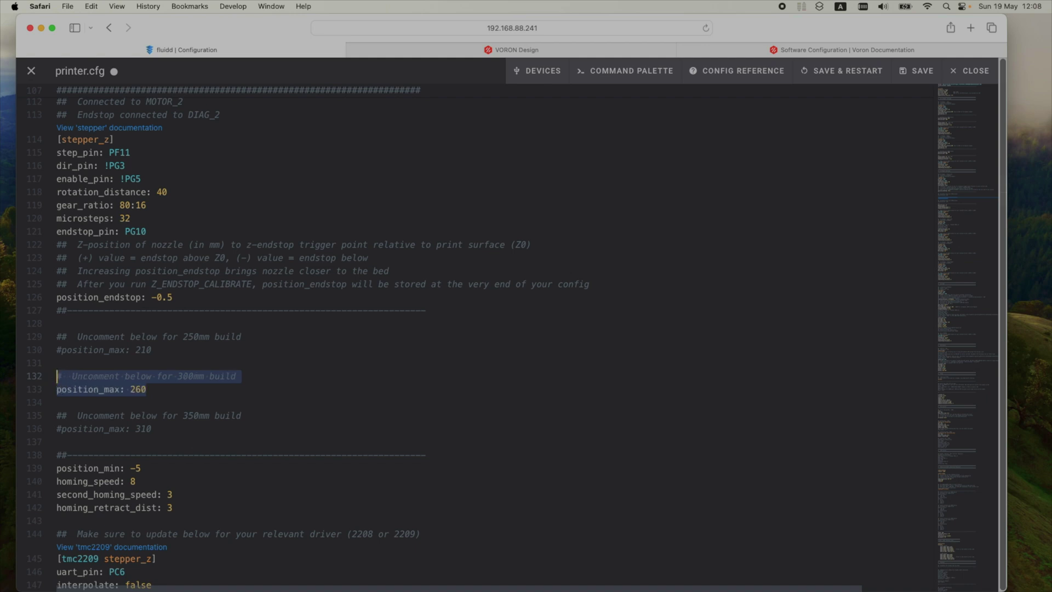
- Delete the commented 350mm and 250mm position_max options from the [stepper_z] section
{"action": "left_click", "coordinate": [164, 430]}
{"action": "key", "text": "shift+Up"}
{"action": "key", "text": "shift+Up"}
{"action": "key", "text": "shift+Up"}
{"action": "key", "text": "BackSpace"}
{"action": "left_click", "coordinate": [195, 347]}
{"action": "key", "text": "shift+Up"}
{"action": "key", "text": "shift+Up"}
{"action": "key", "text": "shift+Up"}
{"action": "key", "text": "BackSpace"}
- Uncomment enable_pin: !PA0 for Octopus 1.0 & 1.1 in [stepper_z1] and delete the two Octopus PRO 1.1 lines
{"action": "scroll", "coordinate": [187, 493], "scroll_direction": "down", "scroll_amount": 2}
{"action": "scroll", "coordinate": [188, 493], "scroll_direction": "down", "scroll_amount": 4}
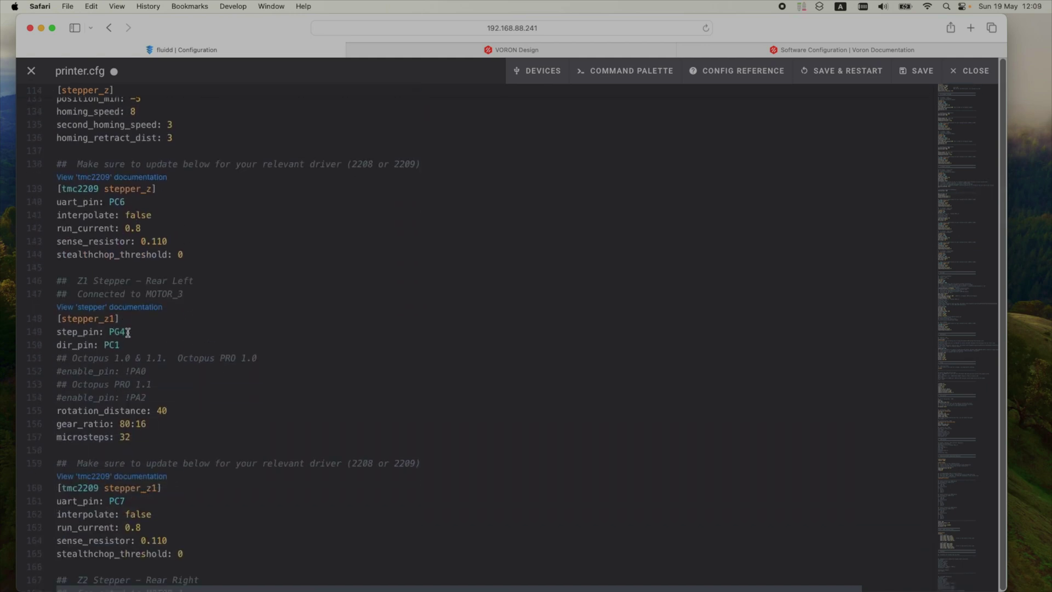
{"action": "left_click", "coordinate": [157, 371]}
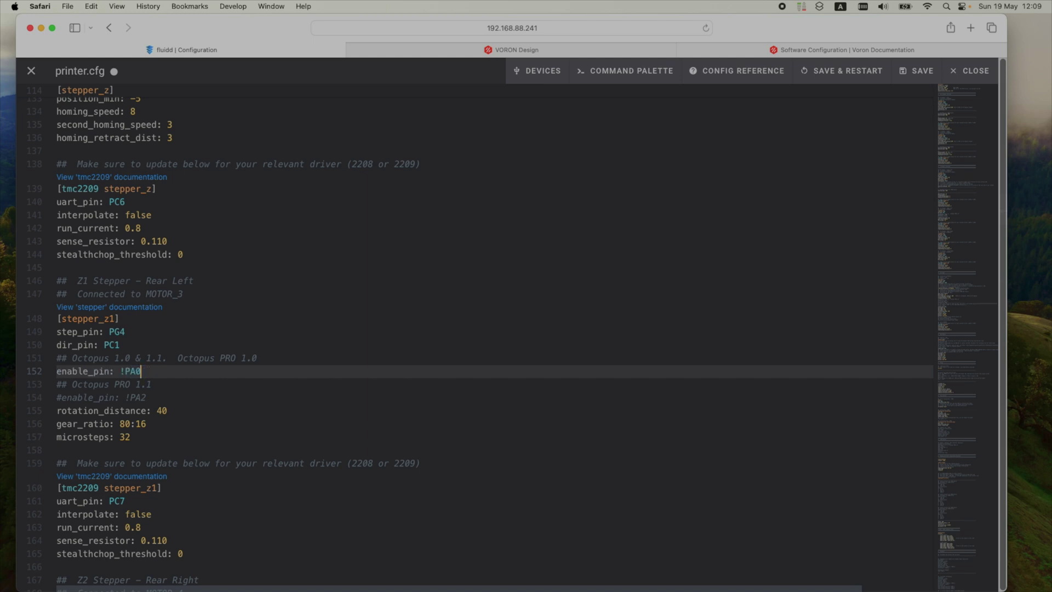
{"action": "key", "text": "Down"}
{"action": "key", "text": "Down"}
{"action": "key", "text": "Down"}
{"action": "key", "text": "Down"}
{"action": "key", "text": "Up"}
{"action": "key", "text": "Up"}
{"action": "key", "text": "super+shift+k"}
{"action": "key", "text": "super+shift+k"}
{"action": "key", "text": "Up"}
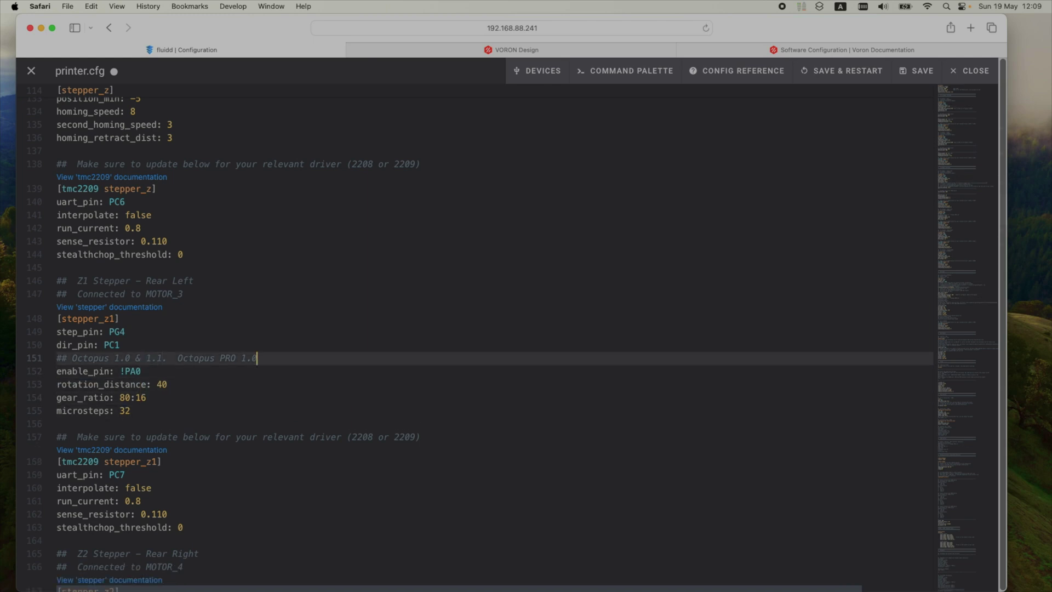
- Uncomment heater_pin: PA2 in [extruder] and delete the Octopus 1.0 & 1.1 comment line above it
{"action": "scroll", "coordinate": [167, 397], "scroll_direction": "down", "scroll_amount": 10}
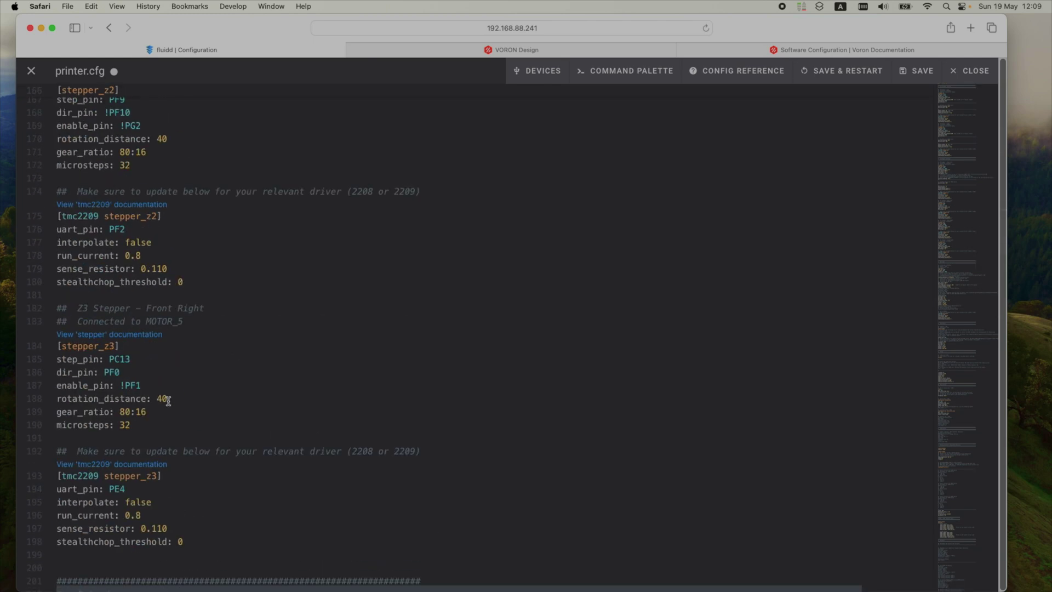
{"action": "scroll", "coordinate": [170, 421], "scroll_direction": "down", "scroll_amount": 4}
{"action": "scroll", "coordinate": [140, 400], "scroll_direction": "down", "scroll_amount": 8}
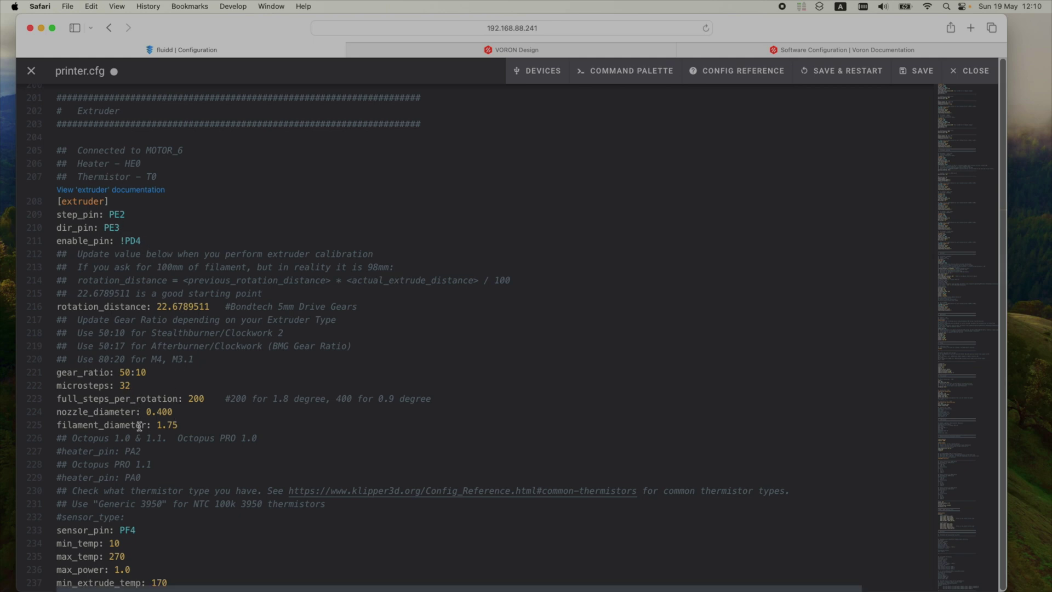
{"action": "left_click", "coordinate": [156, 451]}
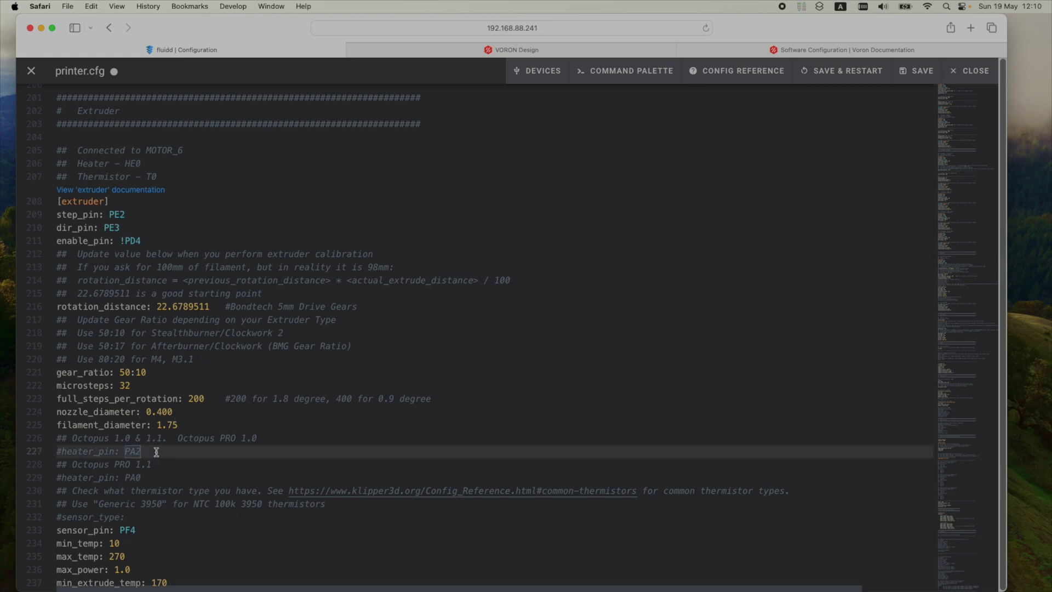
{"action": "key", "text": "super+slash"}
{"action": "key", "text": "Up"}
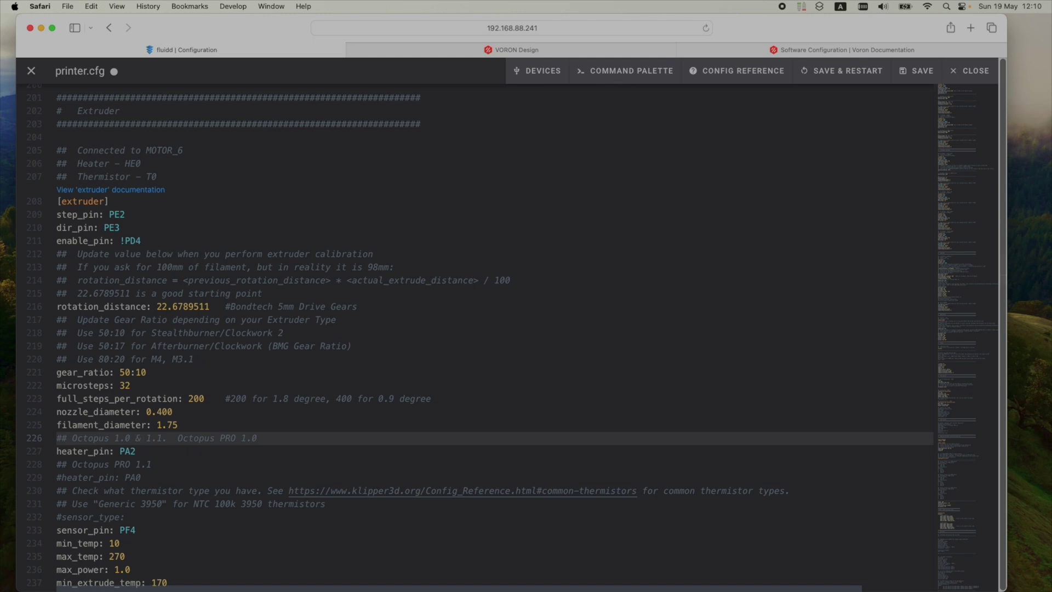
{"action": "key", "text": "super+shift+k"}
- Open the Klipper common thermistors reference linked in [extruder] and copy the sensor type NTC 100K MGB18-104F39050L32
{"action": "scroll", "coordinate": [134, 462], "scroll_direction": "down", "scroll_amount": 3}
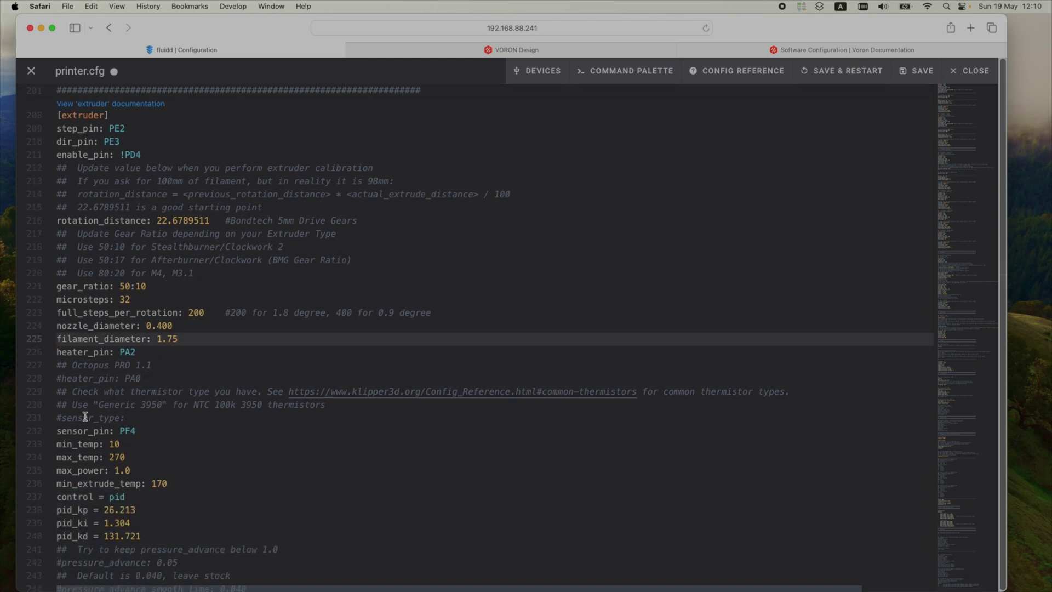
{"action": "left_click", "coordinate": [373, 391], "text": "super"}
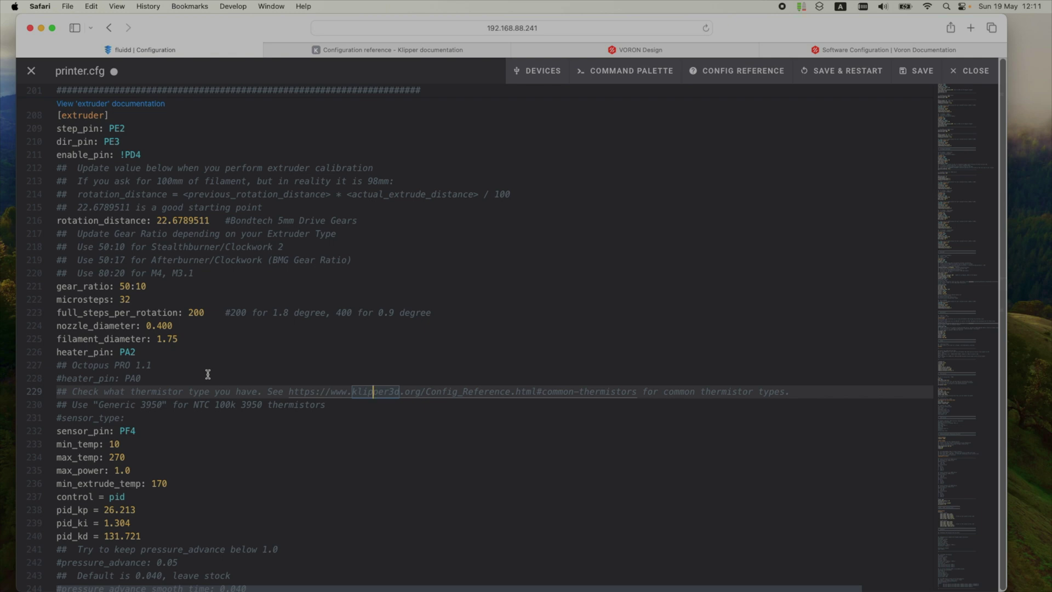
{"action": "scroll", "coordinate": [208, 374], "scroll_direction": "down", "scroll_amount": 2}
{"action": "left_click", "coordinate": [136, 376]}
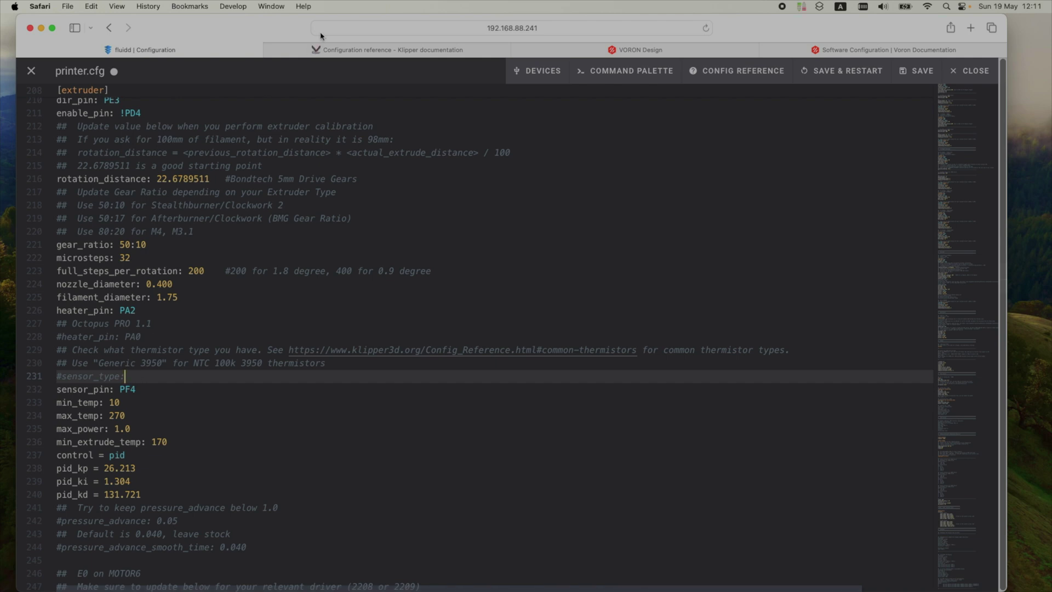
{"action": "left_click", "coordinate": [350, 49]}
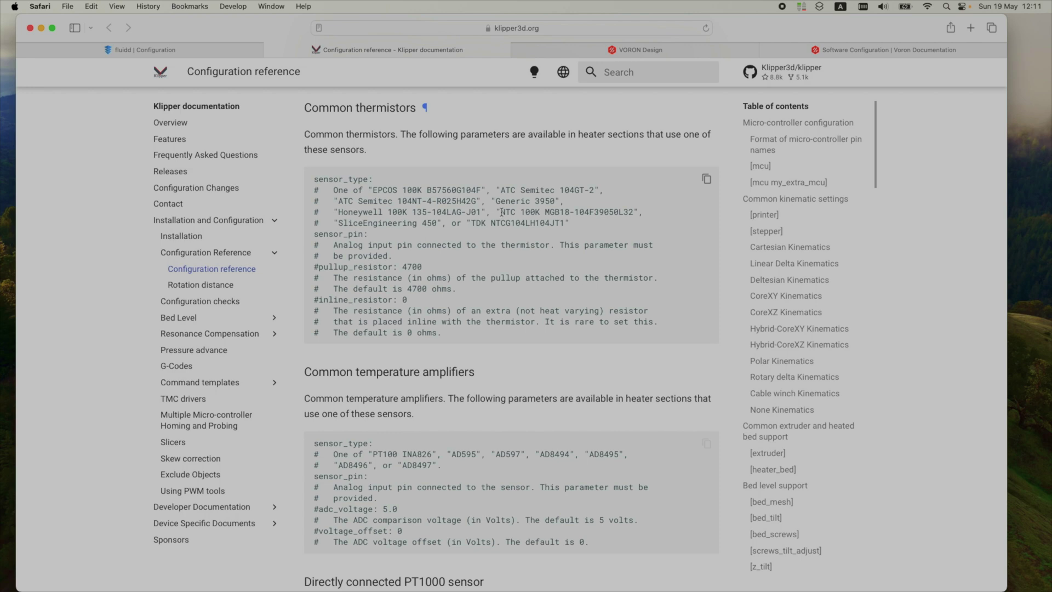
{"action": "left_click_drag", "start_coordinate": [500, 211], "coordinate": [634, 211]}
{"action": "key", "text": "super+c"}
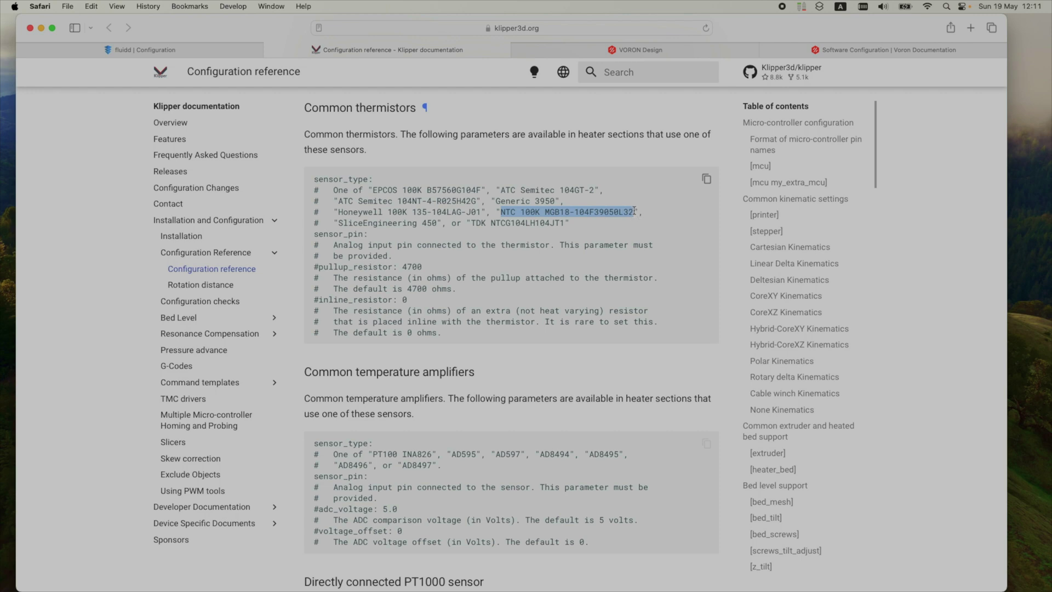
- Uncomment sensor_type in the [extruder] section of printer.cfg and set it to NTC 100K MGB18-104F39050L32
{"action": "left_click", "coordinate": [207, 51]}
{"action": "left_click", "coordinate": [148, 378]}
{"action": "key", "text": "super+slash"}
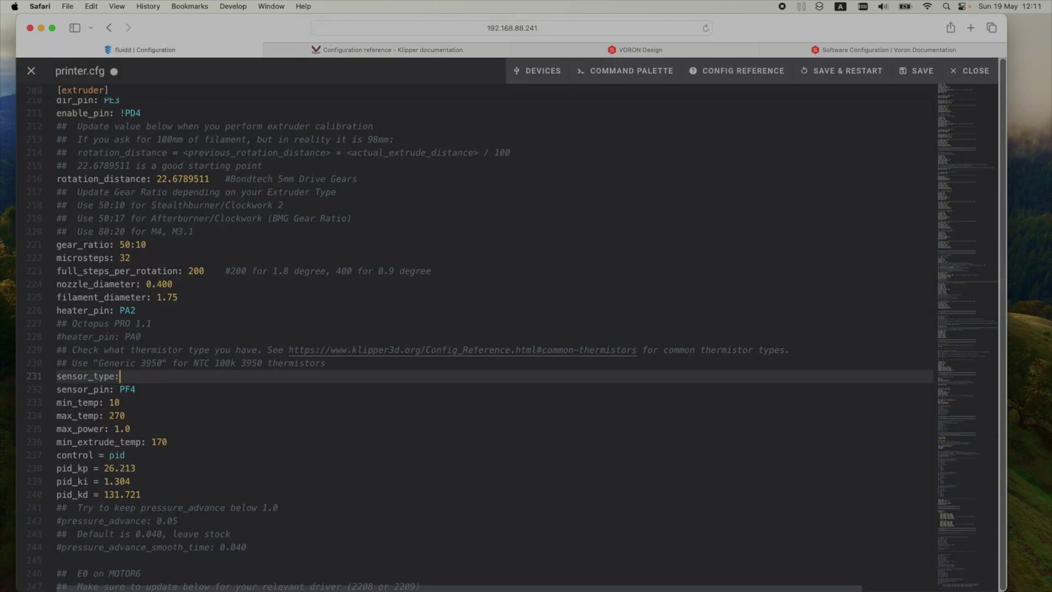
{"action": "key", "text": "super+v"}
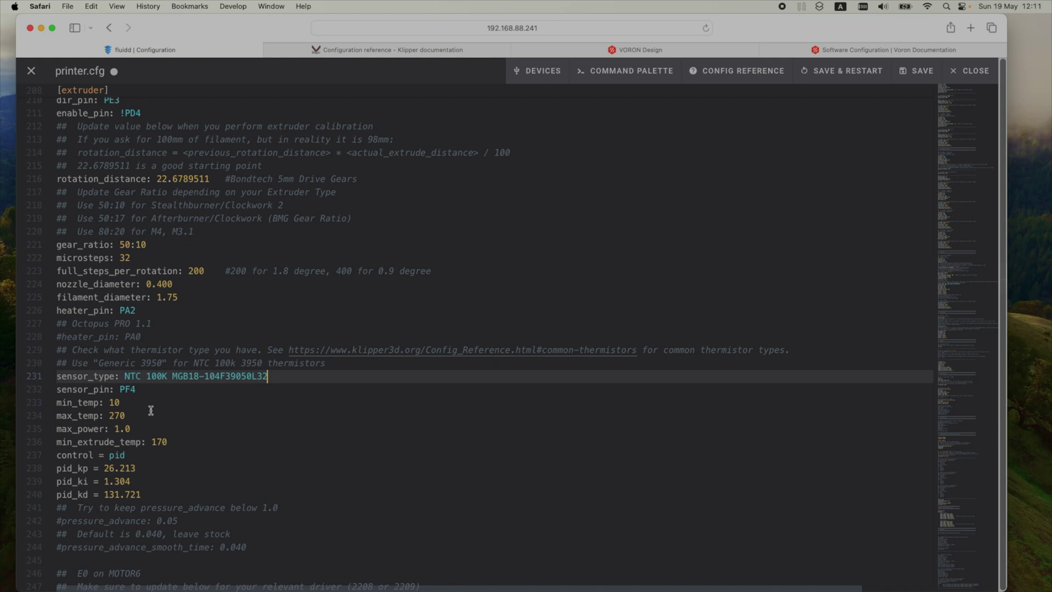
- Uncomment heater_pin: PA3 for the default SSR wiring in the [heater_bed] section of printer.cfg
{"action": "scroll", "coordinate": [150, 408], "scroll_direction": "down", "scroll_amount": 5}
{"action": "scroll", "coordinate": [146, 309], "scroll_direction": "down", "scroll_amount": 4}
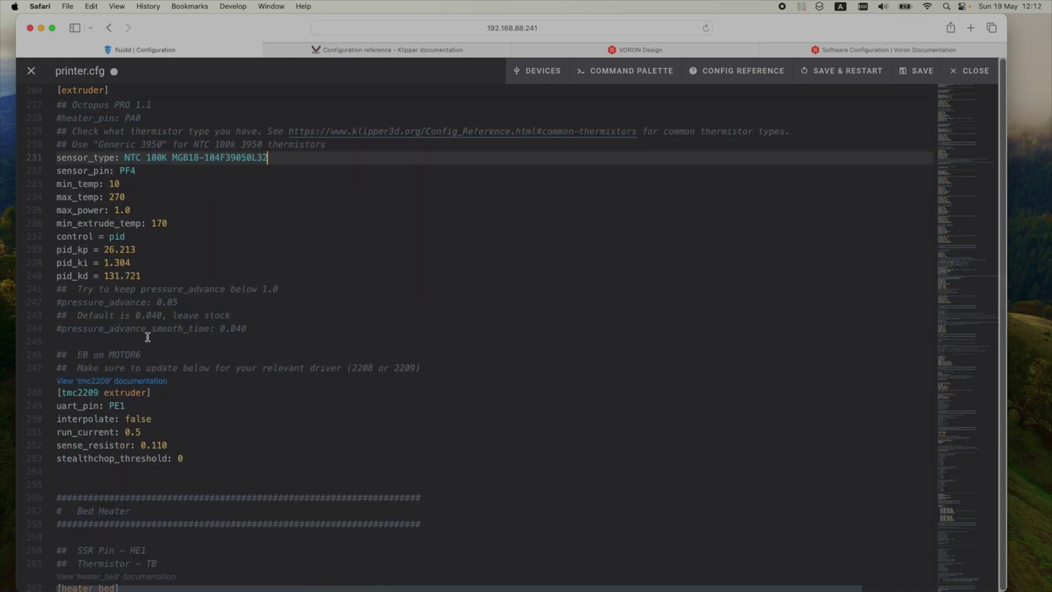
{"action": "scroll", "coordinate": [203, 413], "scroll_direction": "down", "scroll_amount": 10}
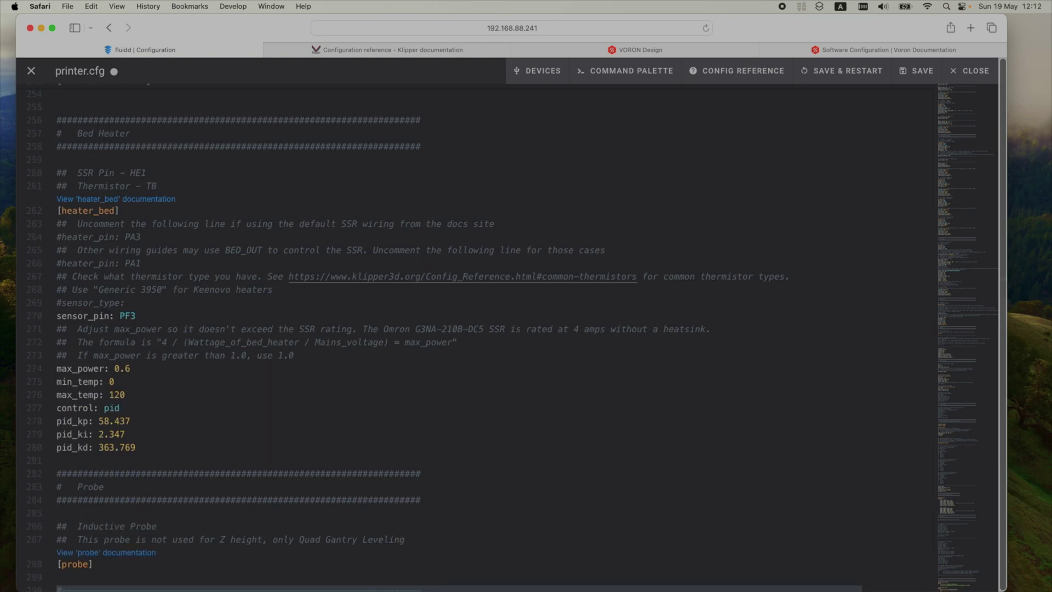
{"action": "left_click", "coordinate": [167, 236]}
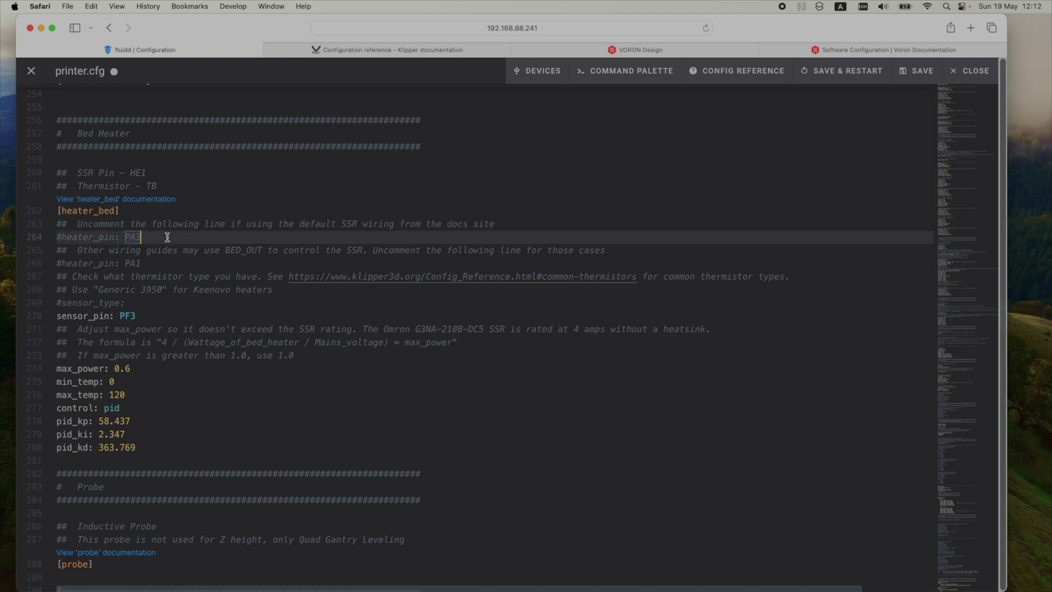
{"action": "key", "text": "super+slash"}
- Open the common thermistors reference linked in [heater_bed] and copy the sensor type NTC 100K MGB18-104F39050L32
{"action": "left_click", "coordinate": [126, 303]}
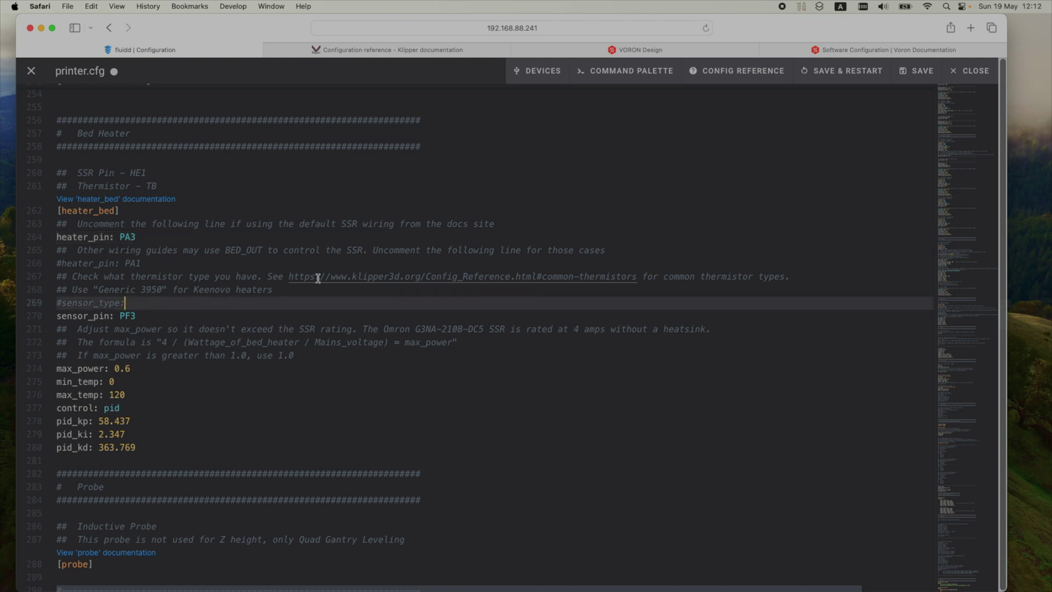
{"action": "left_click", "coordinate": [350, 277], "text": "super"}
{"action": "left_click", "coordinate": [528, 50]}
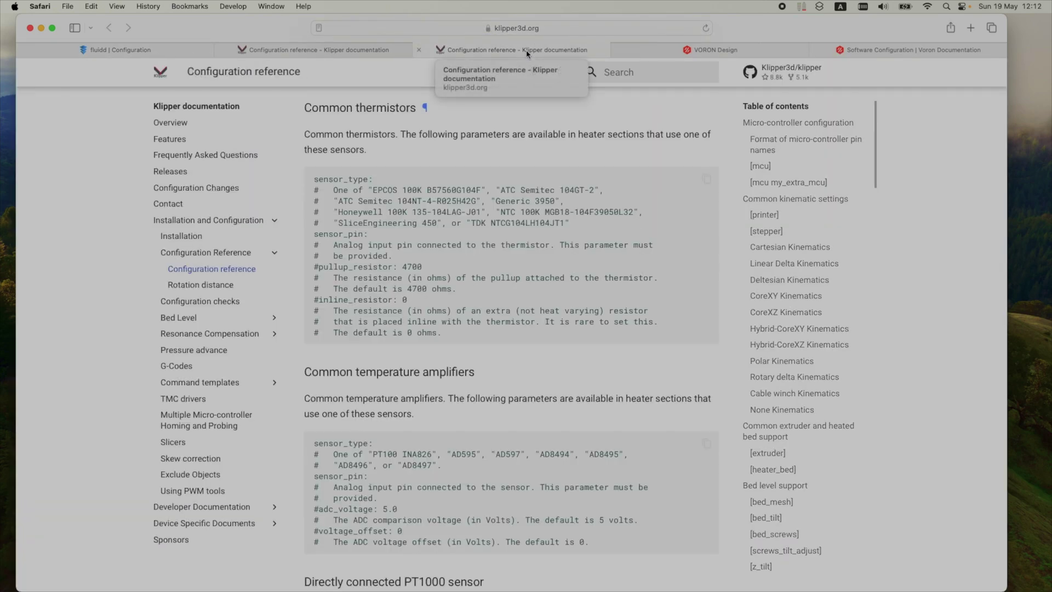
{"action": "left_click_drag", "start_coordinate": [500, 212], "coordinate": [633, 212]}
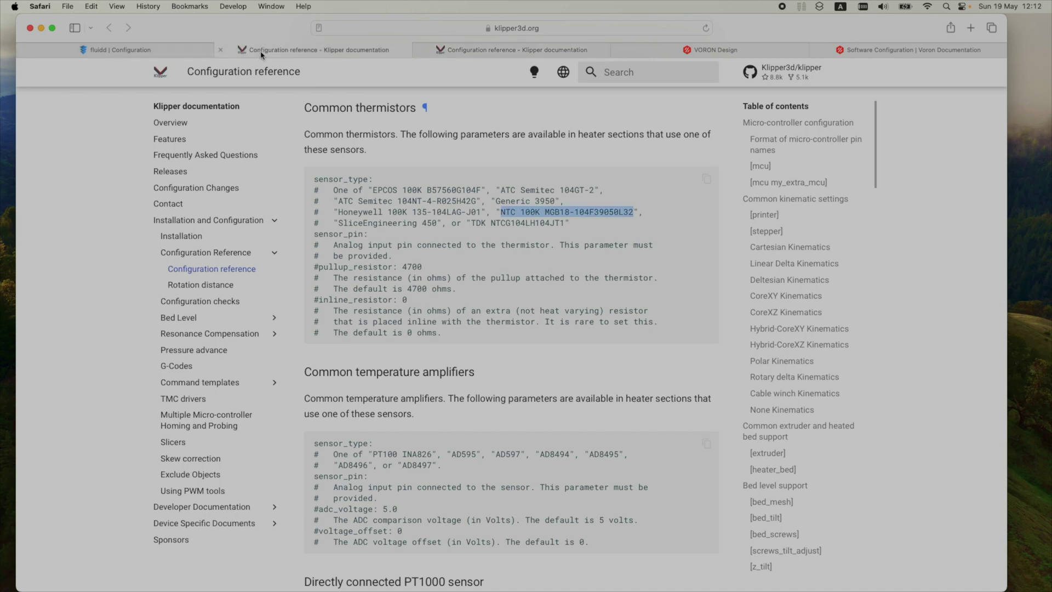
{"action": "right_click", "coordinate": [556, 212]}
{"action": "left_click", "coordinate": [581, 256]}
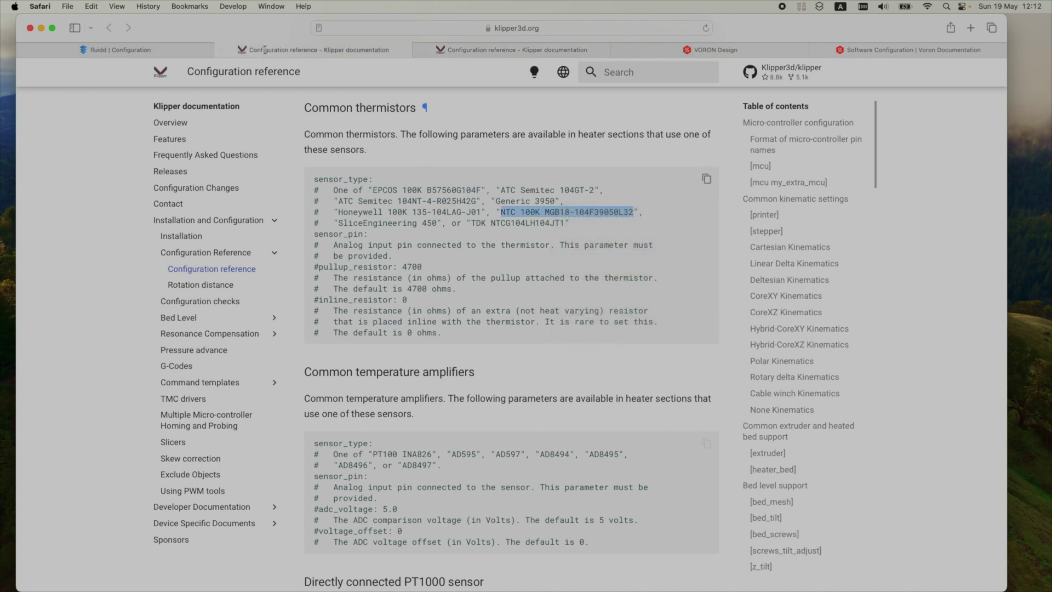
- Back in printer.cfg, uncomment sensor_type in [heater_bed] and set it to NTC 100K MGB18-104F39050L32
{"action": "left_click", "coordinate": [155, 51]}
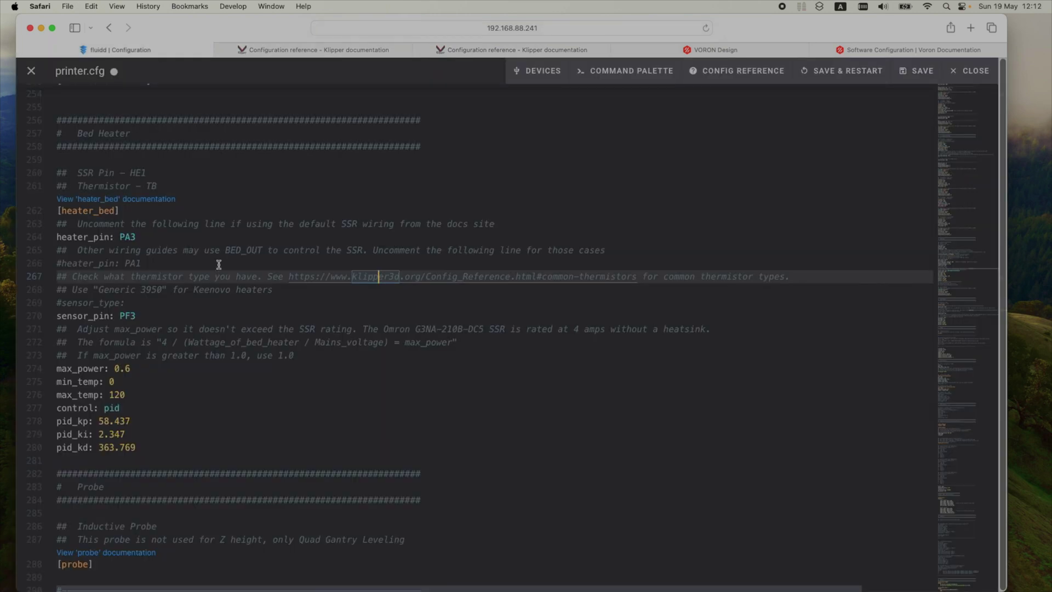
{"action": "left_click", "coordinate": [151, 302]}
{"action": "key", "text": "super+slash"}
{"action": "key", "text": "super+v"}
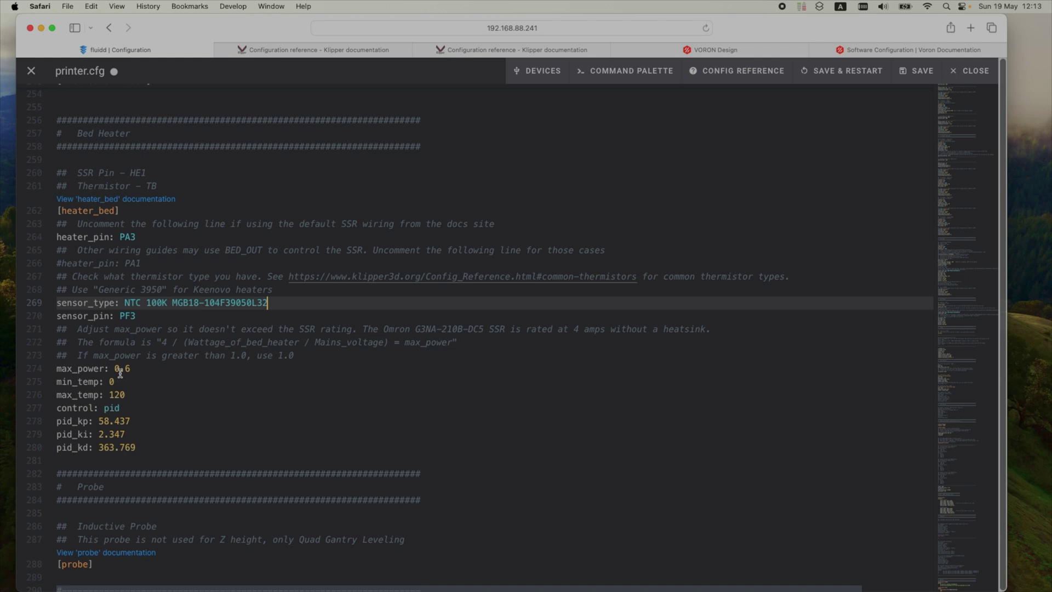
- Uncomment the 300mm build block with its gantry_corners and probe points in the [quad_gantry_level] section
{"action": "scroll", "coordinate": [142, 415], "scroll_direction": "down", "scroll_amount": 1}
{"action": "scroll", "coordinate": [151, 433], "scroll_direction": "down", "scroll_amount": 10}
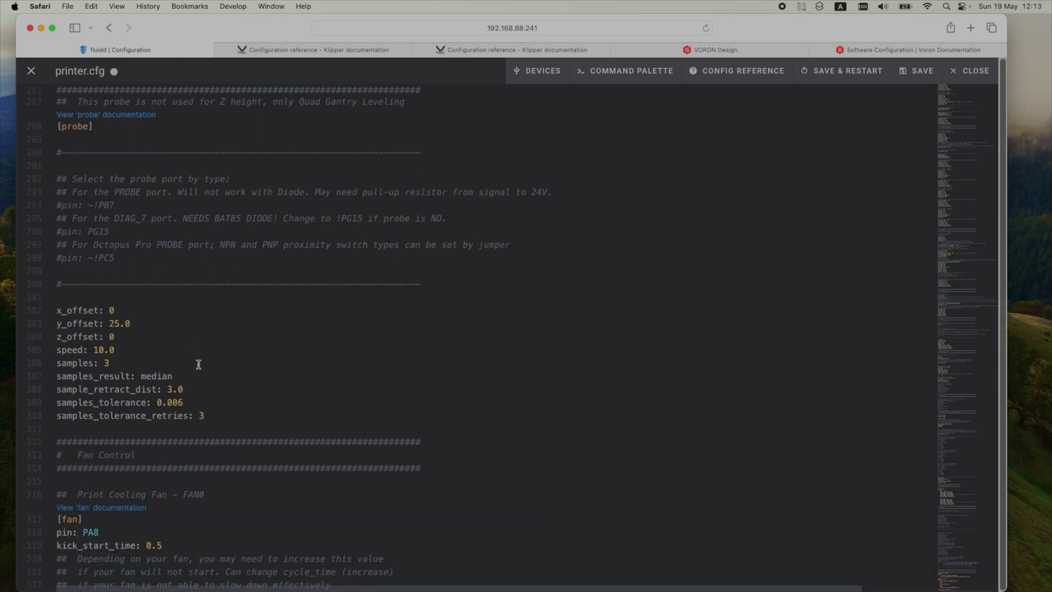
{"action": "scroll", "coordinate": [125, 303], "scroll_direction": "down", "scroll_amount": 5}
{"action": "scroll", "coordinate": [118, 390], "scroll_direction": "down", "scroll_amount": 4}
{"action": "scroll", "coordinate": [126, 400], "scroll_direction": "down", "scroll_amount": 1}
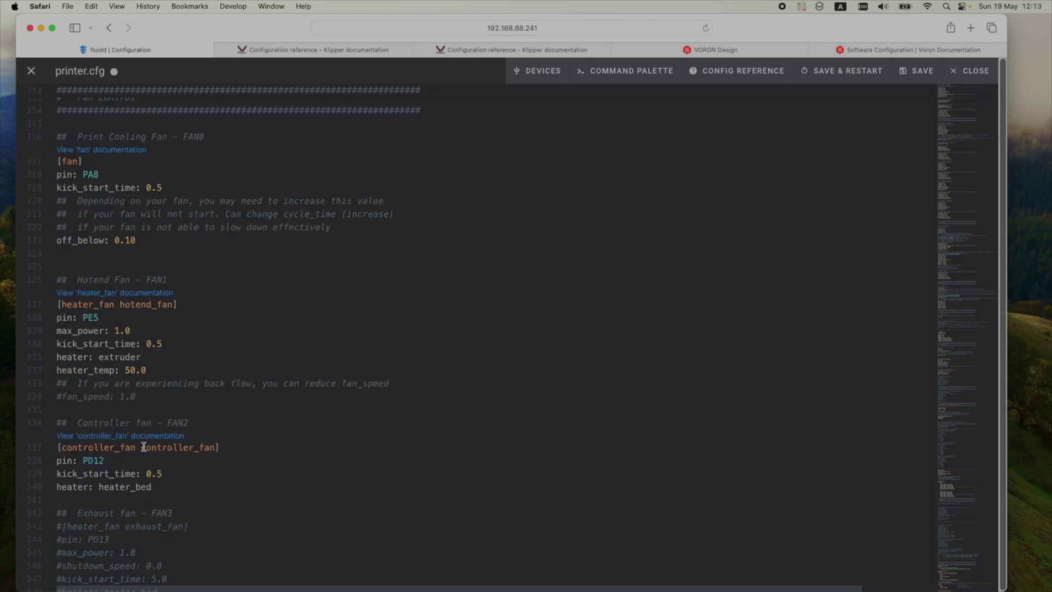
{"action": "scroll", "coordinate": [144, 447], "scroll_direction": "down", "scroll_amount": 10}
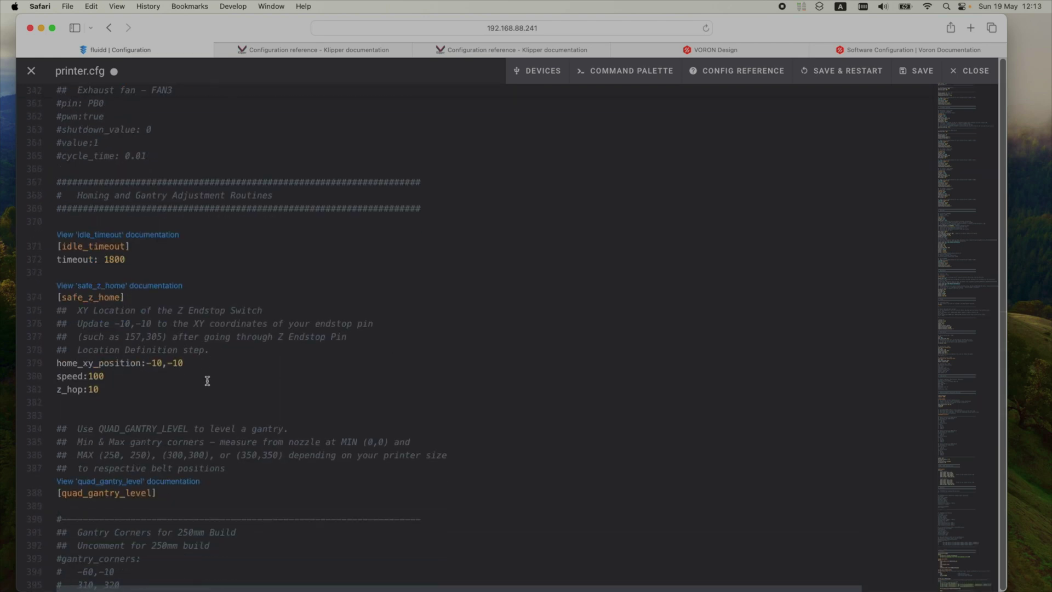
{"action": "scroll", "coordinate": [207, 380], "scroll_direction": "down", "scroll_amount": 10}
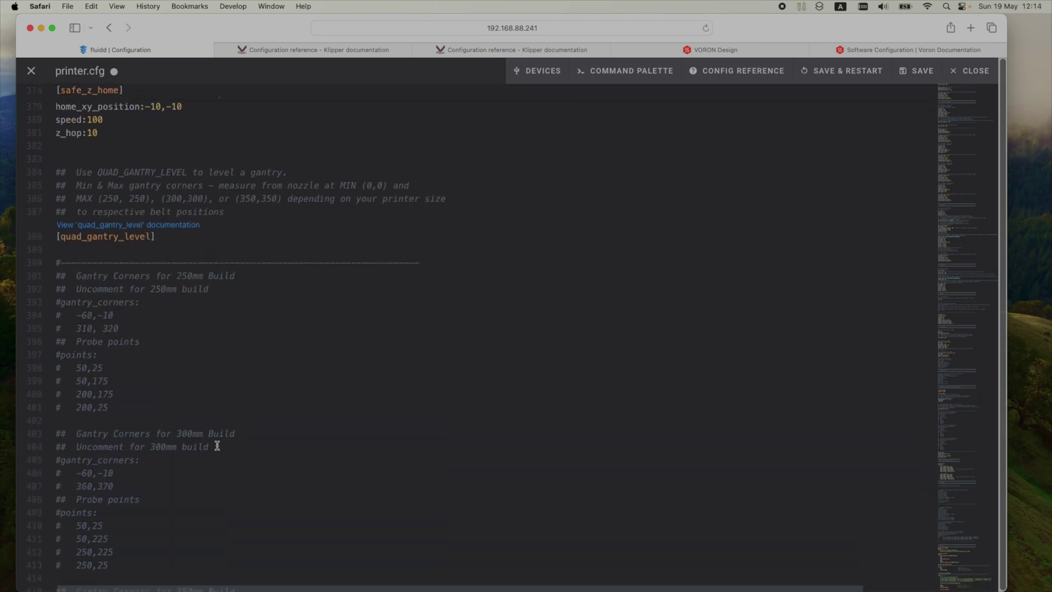
{"action": "scroll", "coordinate": [135, 336], "scroll_direction": "down", "scroll_amount": 3}
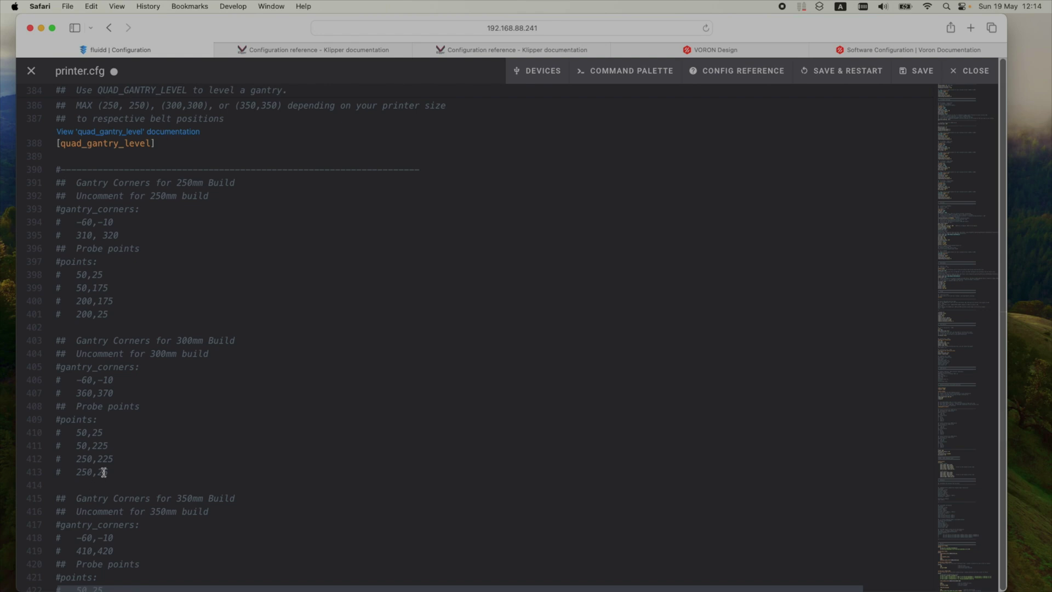
{"action": "left_click_drag", "start_coordinate": [103, 472], "coordinate": [55, 345]}
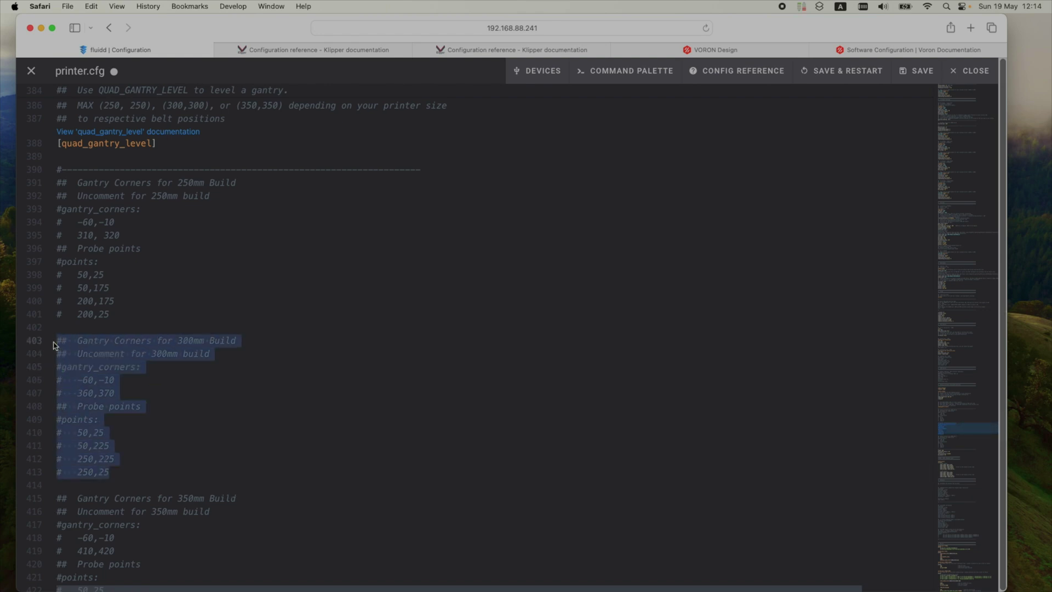
{"action": "key", "text": "super+slash"}
- Delete the commented 250mm and 350mm gantry corner blocks in [quad_gantry_level], along with the leftover blank lines
{"action": "left_click_drag", "start_coordinate": [113, 313], "coordinate": [57, 183]}
{"action": "key", "text": "BackSpace"}
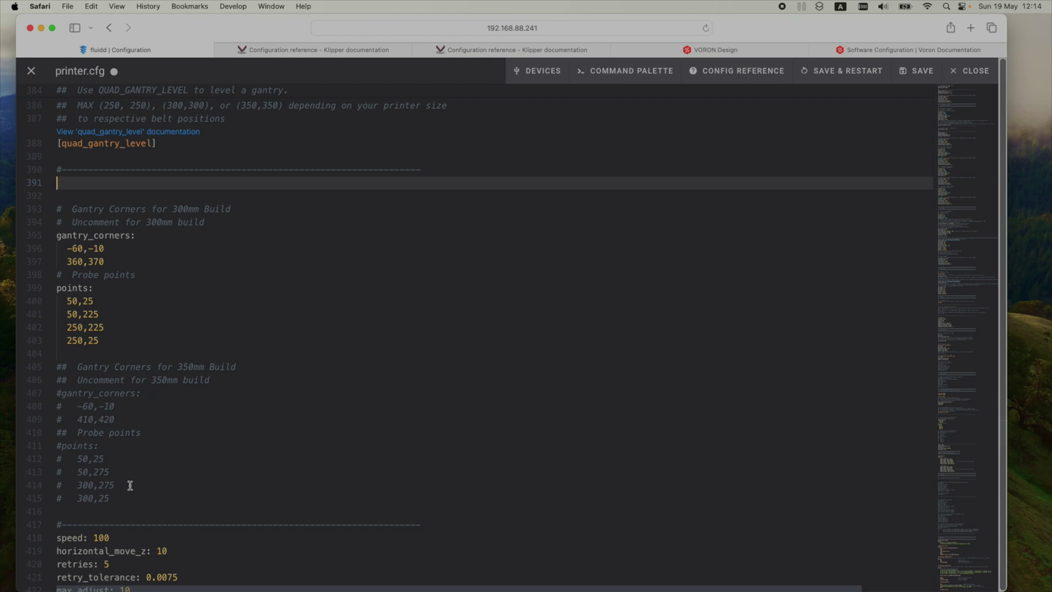
{"action": "left_click_drag", "start_coordinate": [116, 499], "coordinate": [53, 367]}
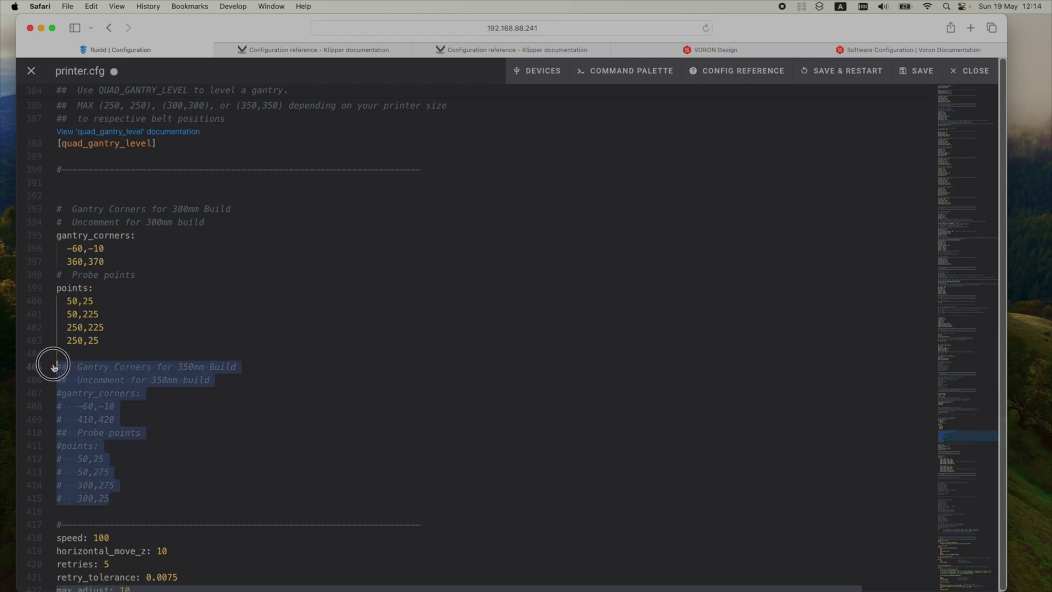
{"action": "key", "text": "BackSpace"}
{"action": "key", "text": "BackSpace"}
{"action": "key", "text": "BackSpace"}
{"action": "left_click", "coordinate": [164, 196]}
{"action": "key", "text": "BackSpace"}
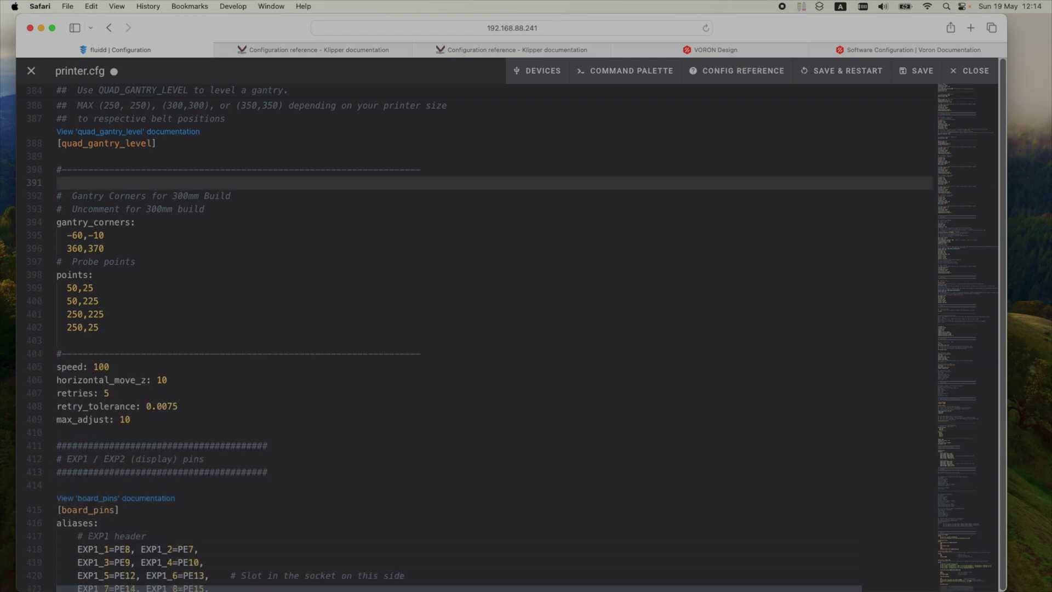
- Uncomment the mini12864 LCD [display] block in the Displays section, from lcd_type through spi_software_sclk_pin
{"action": "scroll", "coordinate": [493, 329], "scroll_direction": "down", "scroll_amount": 10}
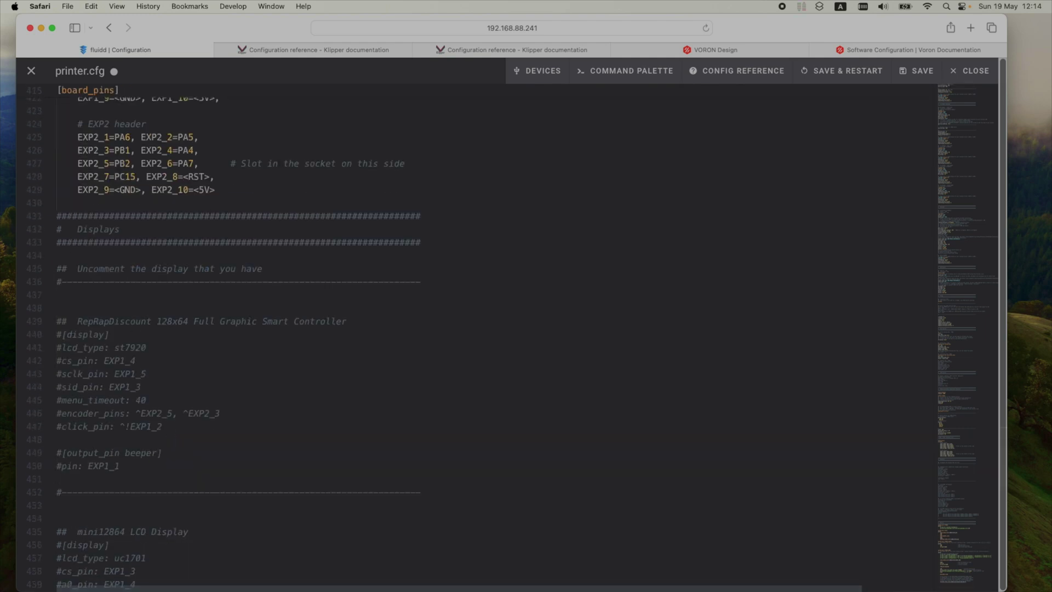
{"action": "scroll", "coordinate": [236, 415], "scroll_direction": "down", "scroll_amount": 3}
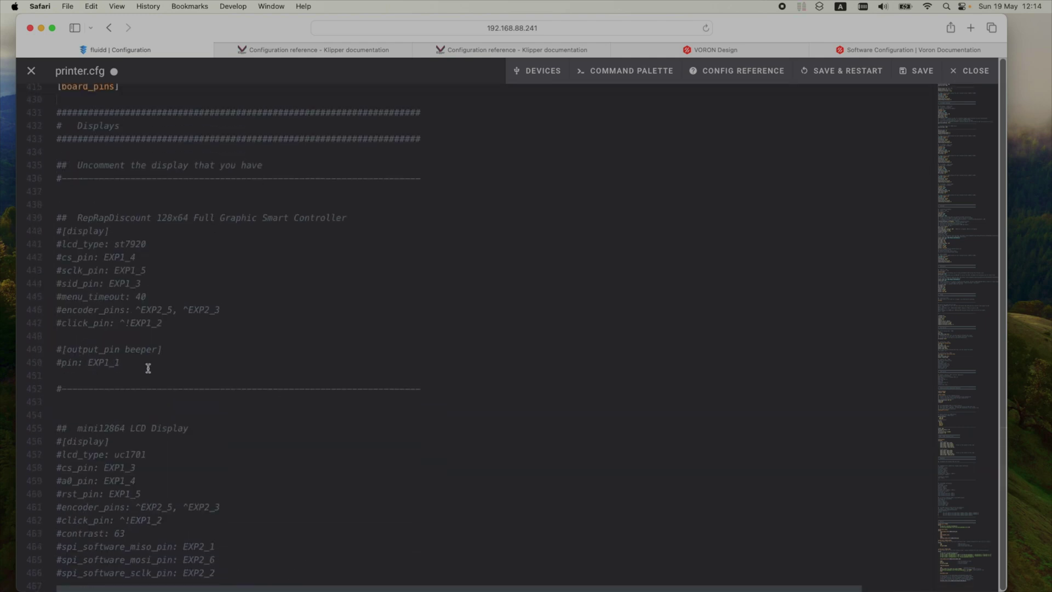
{"action": "scroll", "coordinate": [133, 402], "scroll_direction": "down", "scroll_amount": 4}
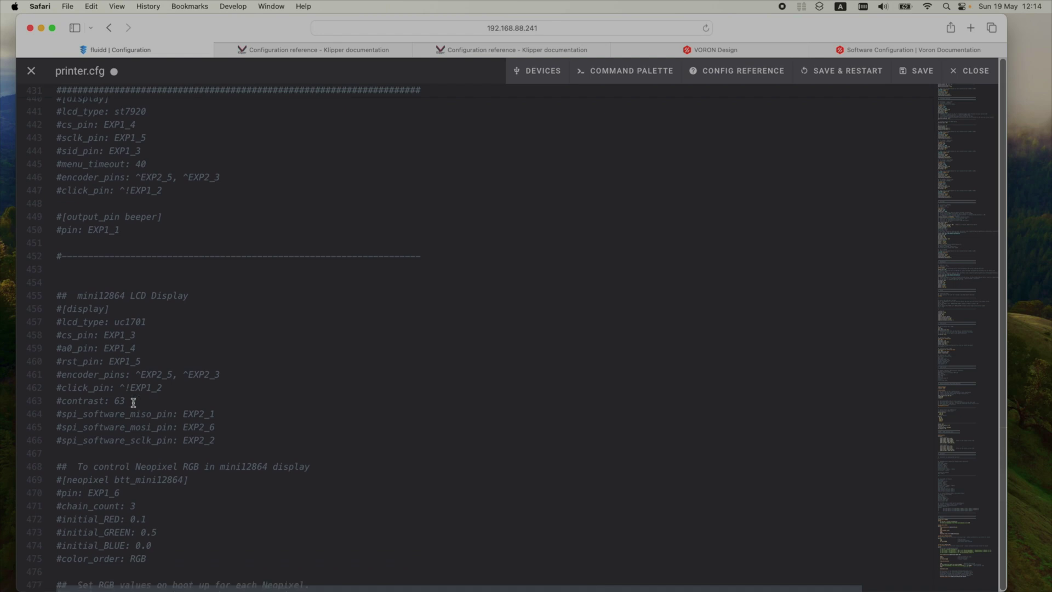
{"action": "scroll", "coordinate": [133, 403], "scroll_direction": "down", "scroll_amount": 1}
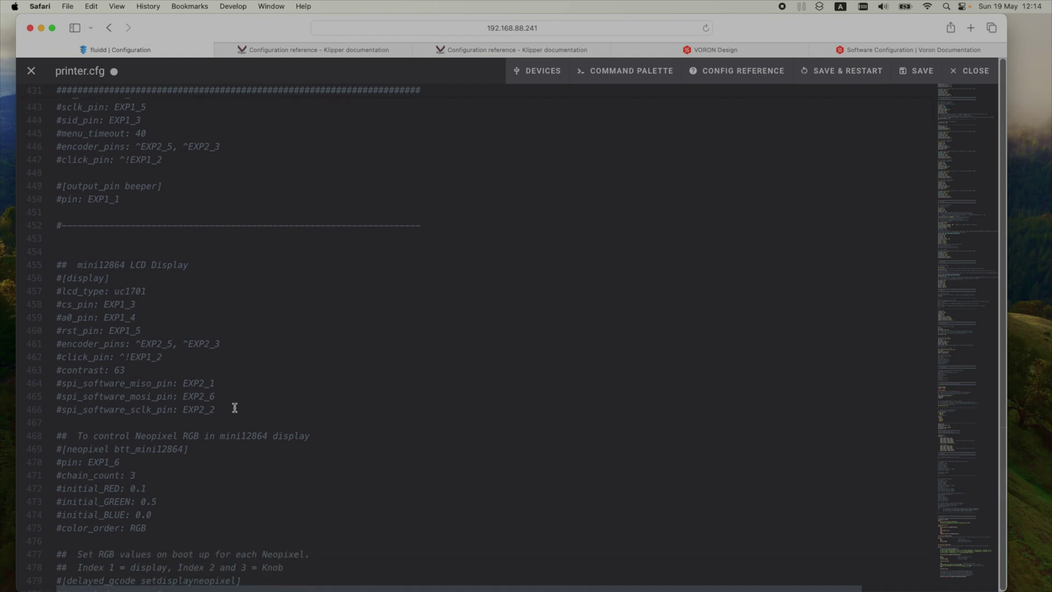
{"action": "left_click_drag", "start_coordinate": [230, 408], "coordinate": [57, 270]}
{"action": "key", "text": "super+slash"}
- Uncomment the [neopixel btt_mini12864] block that controls the display's RGB lighting
{"action": "scroll", "coordinate": [207, 361], "scroll_direction": "down", "scroll_amount": 4}
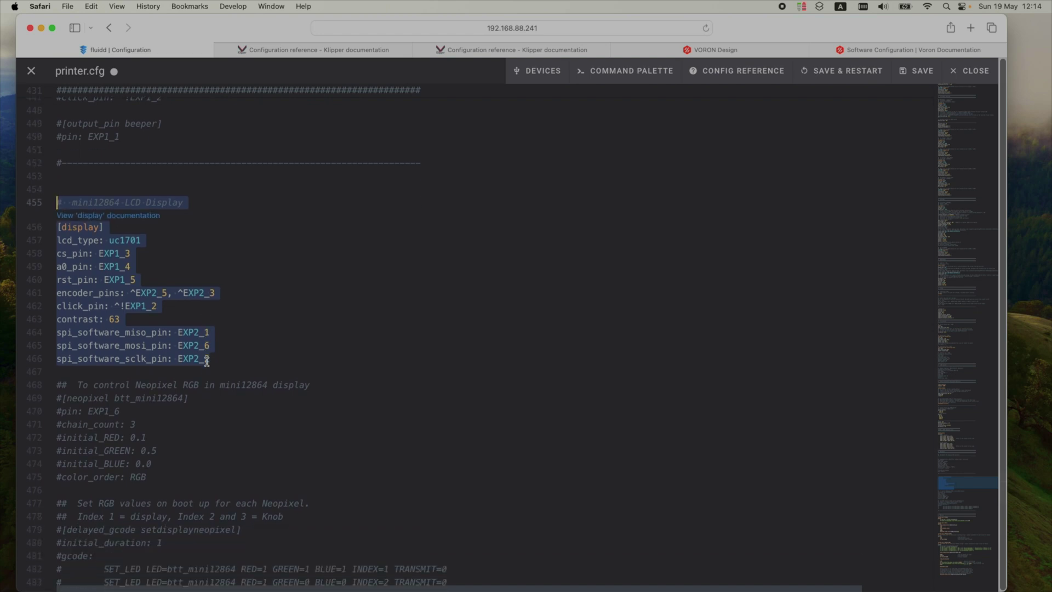
{"action": "scroll", "coordinate": [206, 362], "scroll_direction": "right", "scroll_amount": 1}
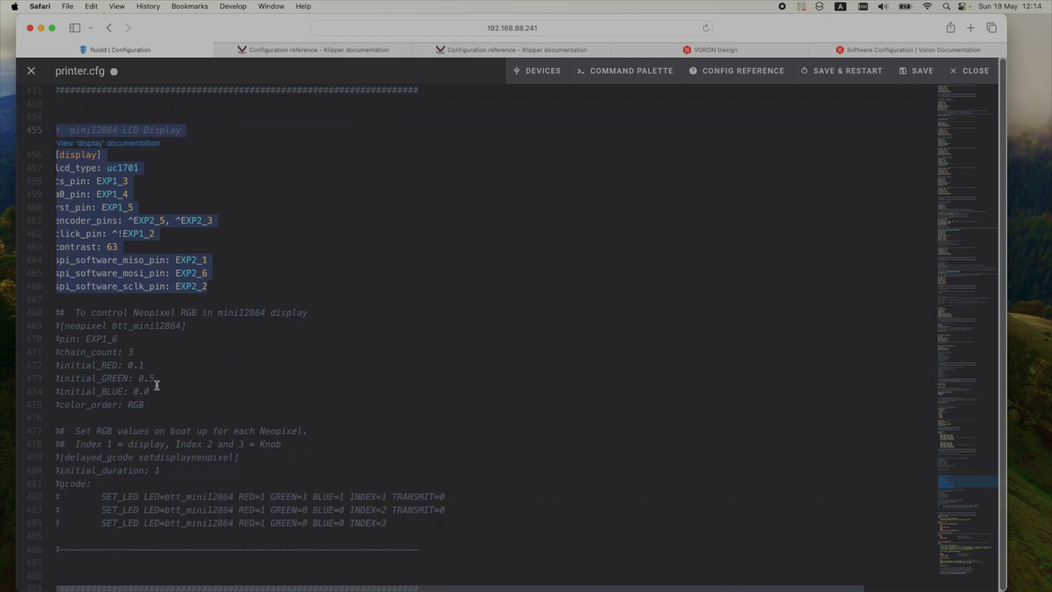
{"action": "left_click_drag", "start_coordinate": [158, 401], "coordinate": [50, 313]}
{"action": "key", "text": "super+slash"}
- Uncomment the [delayed_gcode setdisplayneopixel] block with its three SET_LED lines for the boot-up RGB values
{"action": "scroll", "coordinate": [145, 388], "scroll_direction": "down", "scroll_amount": 2}
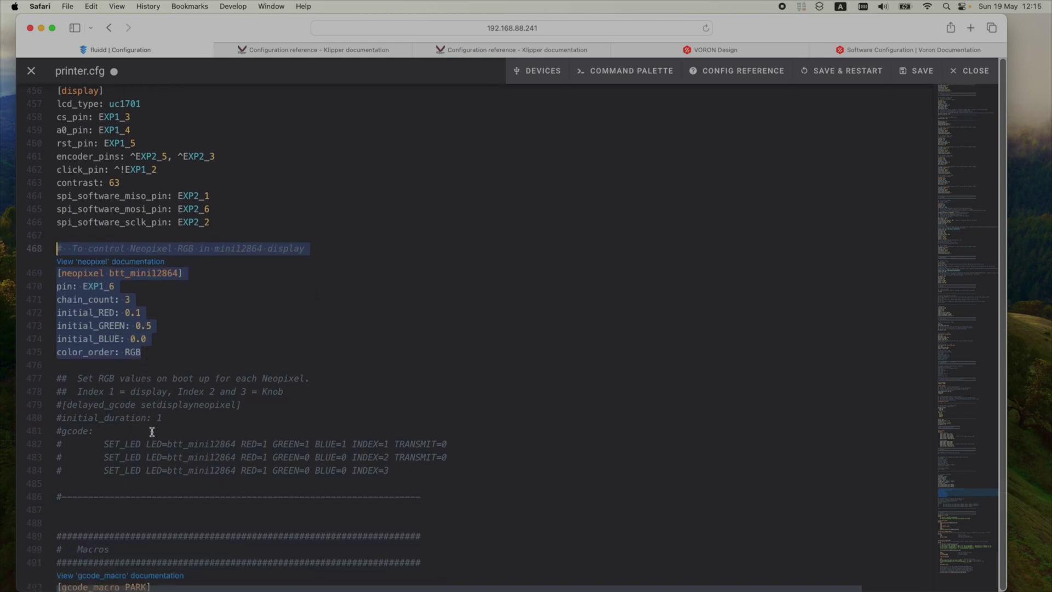
{"action": "scroll", "coordinate": [151, 431], "scroll_direction": "down", "scroll_amount": 3}
{"action": "left_click_drag", "start_coordinate": [404, 373], "coordinate": [56, 281]}
{"action": "key", "text": "super+slash"}
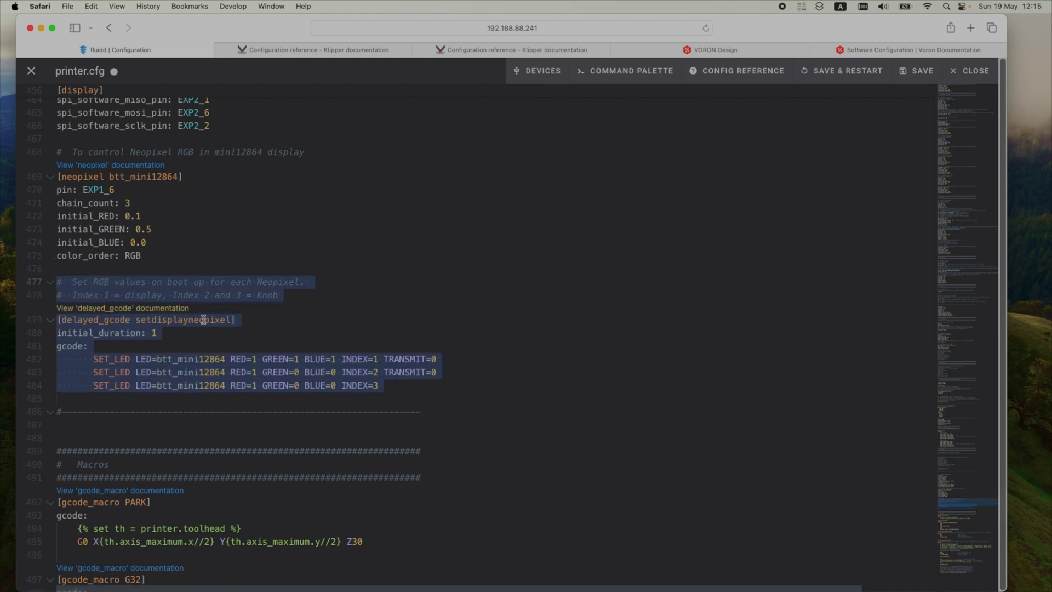
- Look through the macros to the end of printer.cfg, and save the file with a Klipper restart
{"action": "scroll", "coordinate": [191, 398], "scroll_direction": "down", "scroll_amount": 3}
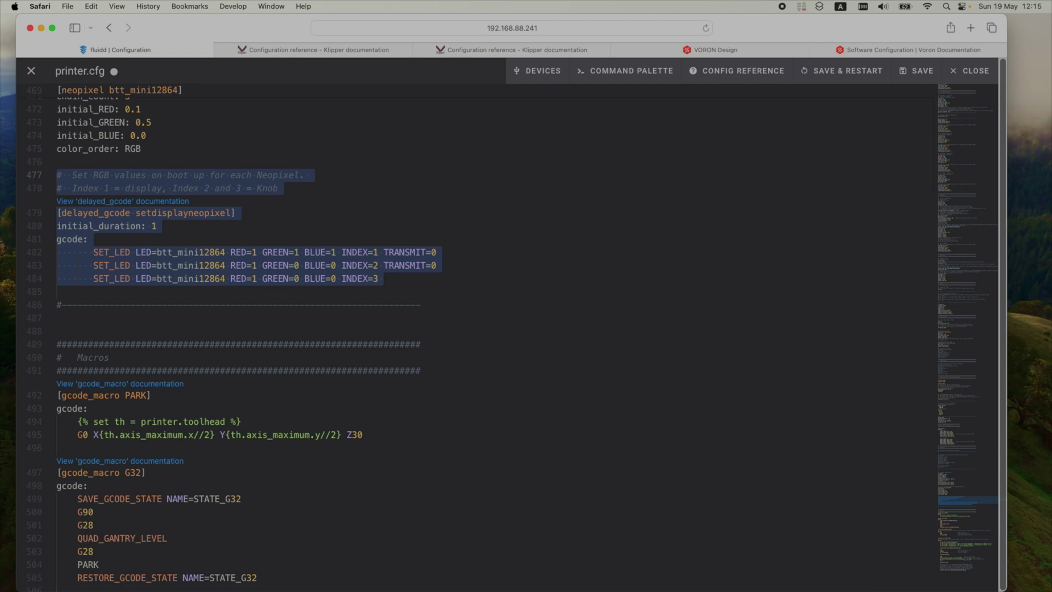
{"action": "scroll", "coordinate": [200, 431], "scroll_direction": "down", "scroll_amount": 13}
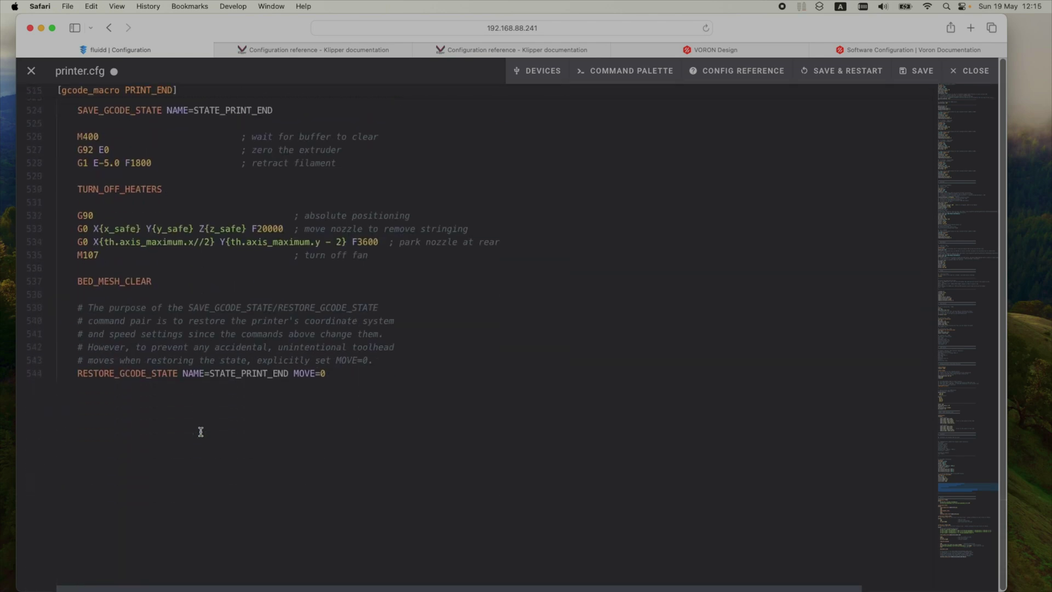
{"action": "scroll", "coordinate": [200, 431], "scroll_direction": "up", "scroll_amount": 7}
{"action": "scroll", "coordinate": [200, 431], "scroll_direction": "up", "scroll_amount": 12}
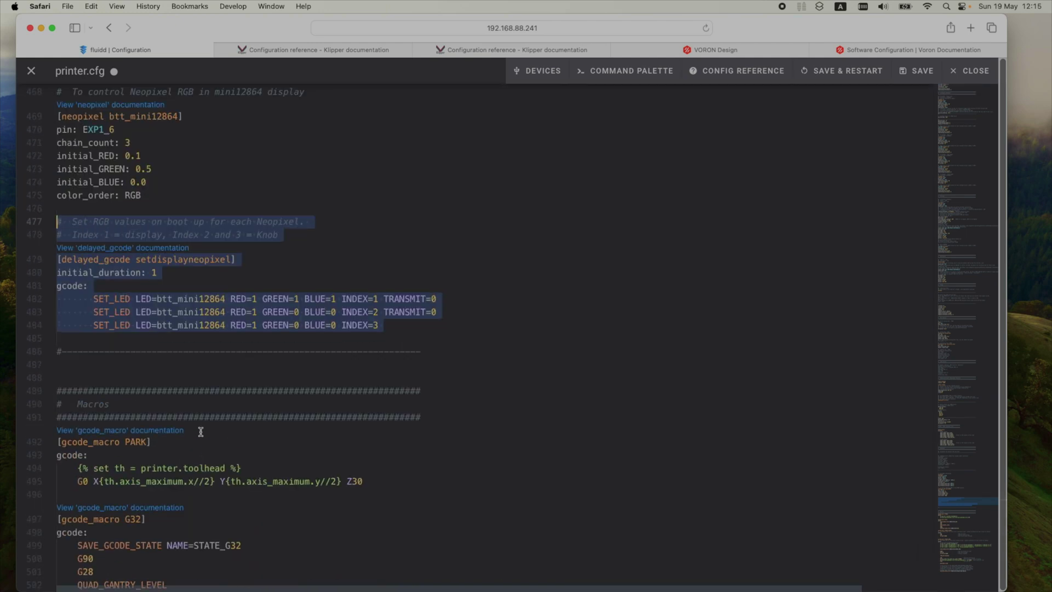
{"action": "left_click", "coordinate": [251, 378]}
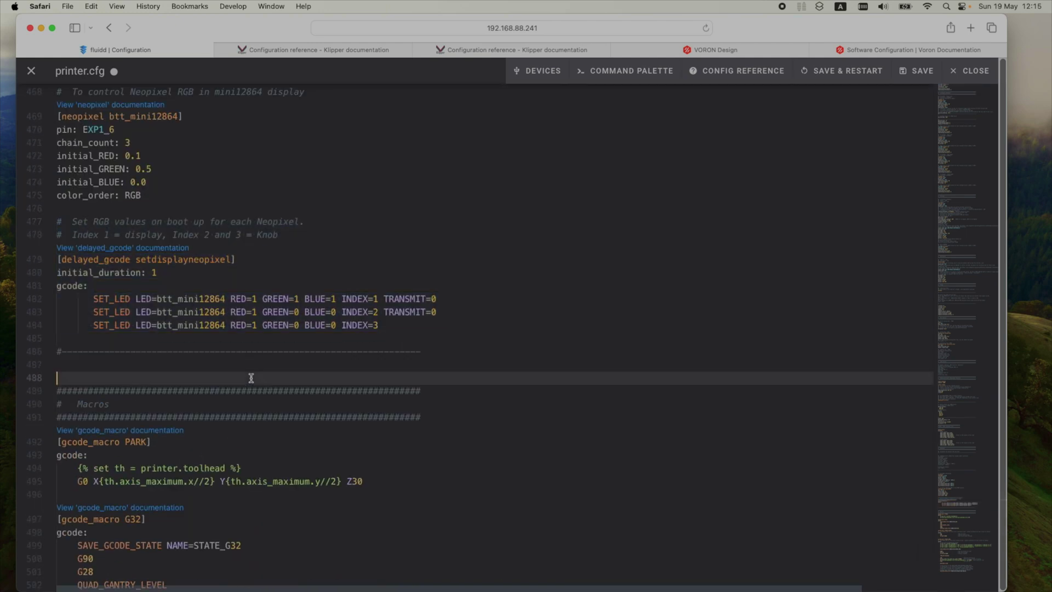
{"action": "left_click", "coordinate": [843, 71]}
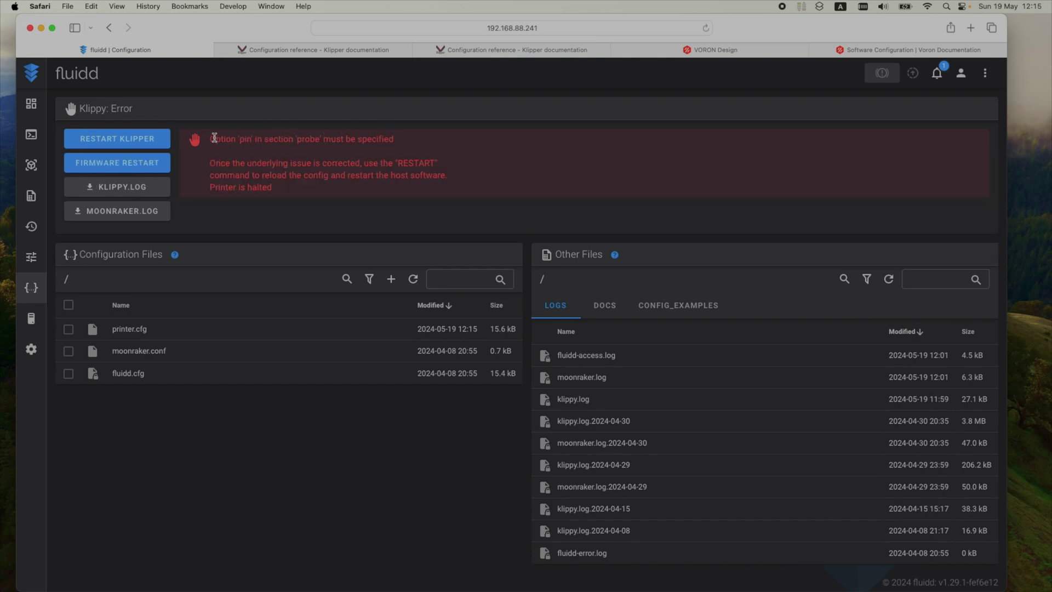
- Copy the section name probe from the Klippy error, reopen printer.cfg and search it for [probe]
{"action": "double_click", "coordinate": [309, 139]}
{"action": "key", "text": "super+c"}
{"action": "left_click", "coordinate": [132, 329]}
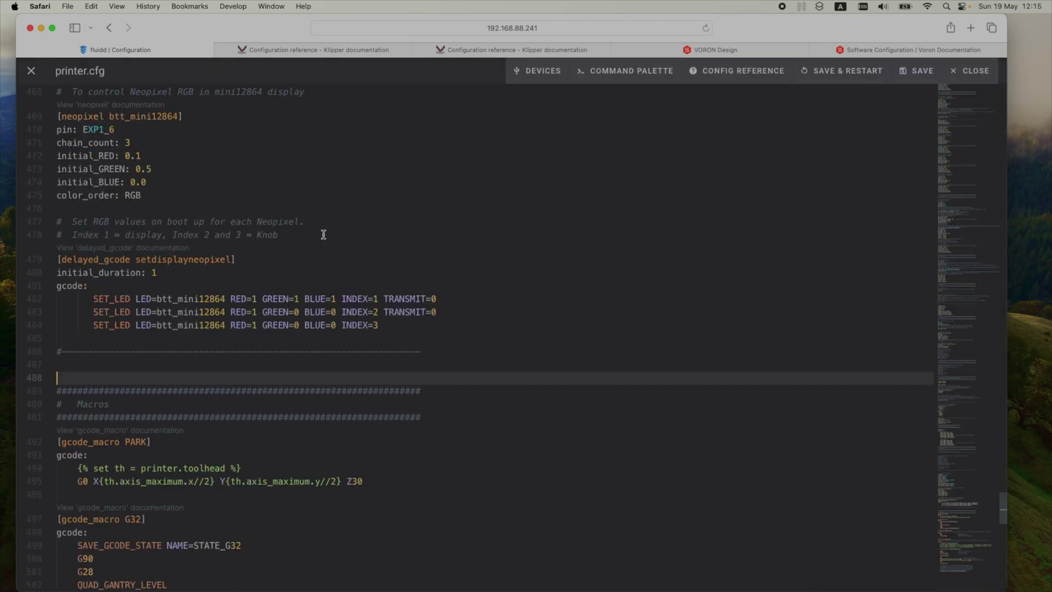
{"action": "left_click", "coordinate": [380, 208]}
{"action": "key", "text": "super+f"}
{"action": "key", "text": "super+v"}
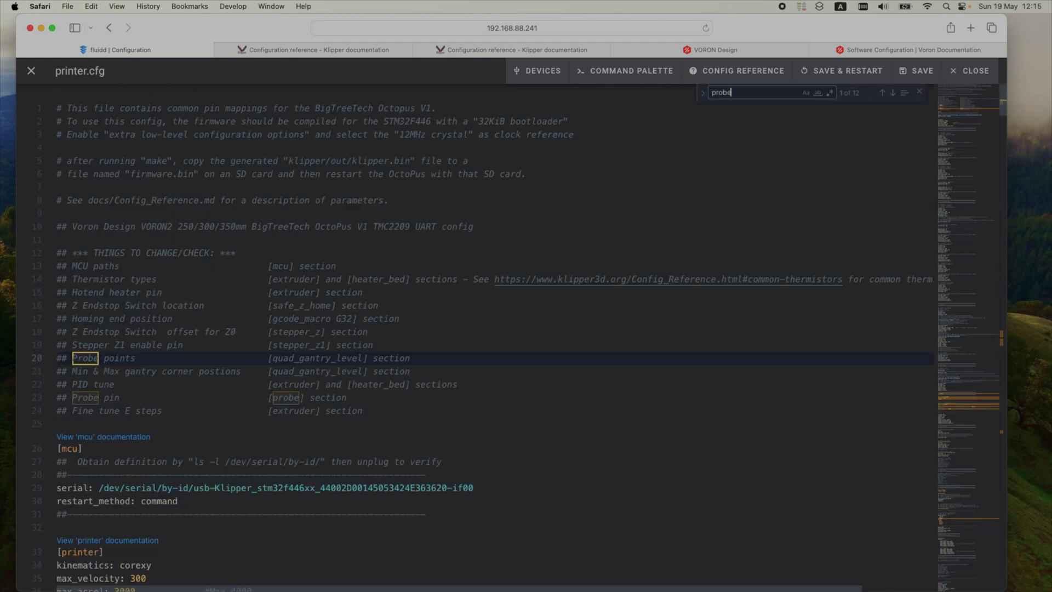
{"action": "type", "text": "["}
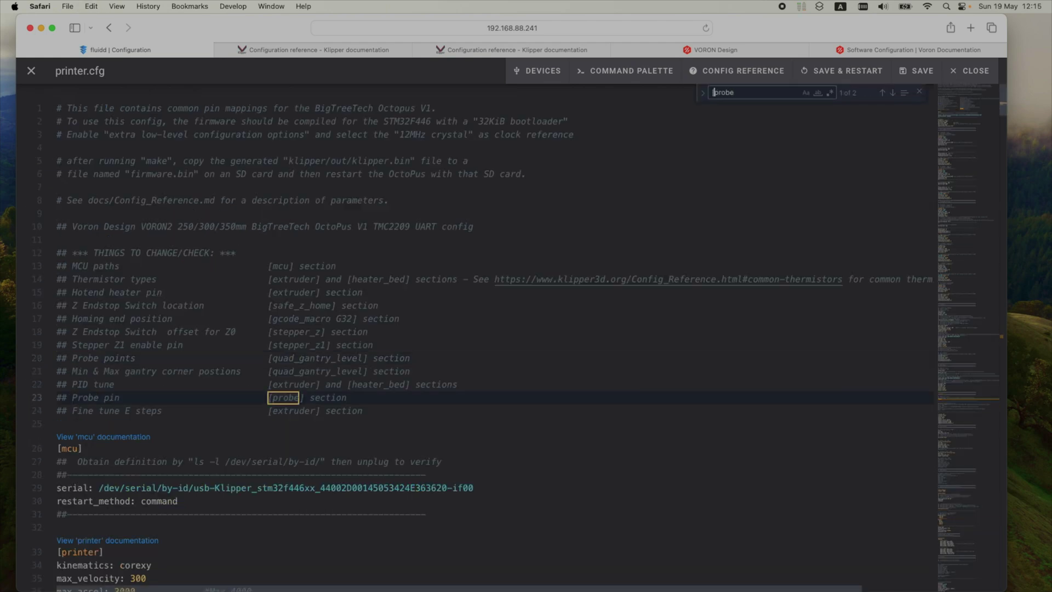
{"action": "type", "text": "]"}
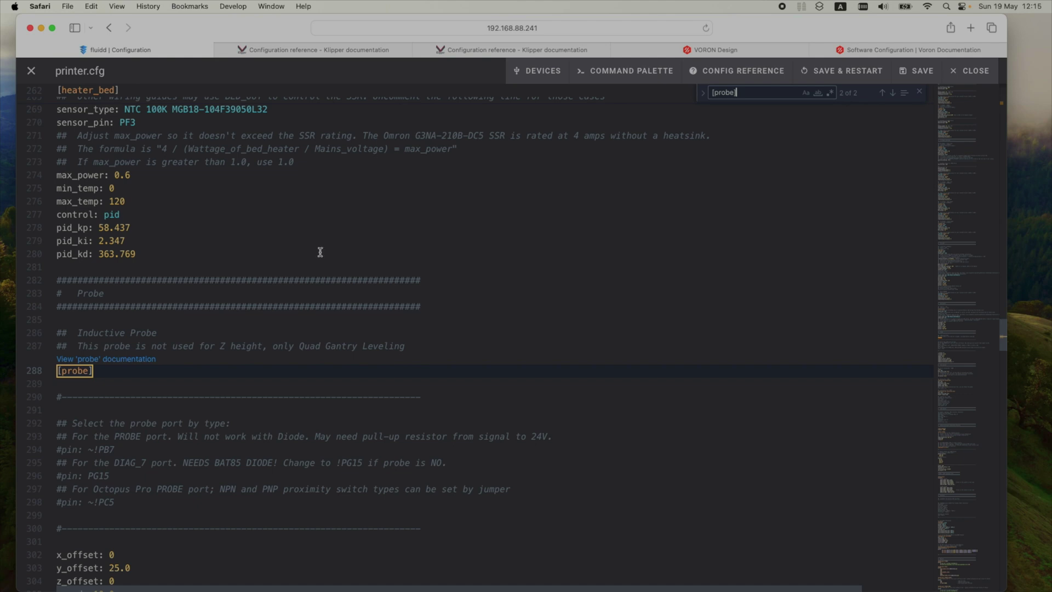
- Uncomment the pin: PG15 line for the DIAG_7 port in the [probe] section, and save the file with a restart
{"action": "scroll", "coordinate": [141, 379], "scroll_direction": "down", "scroll_amount": 3}
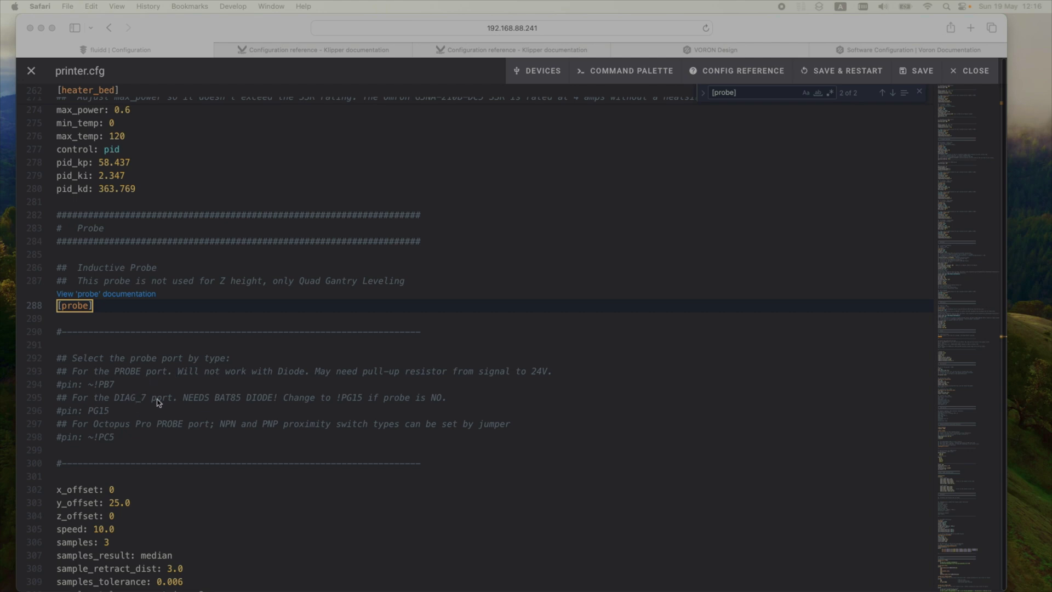
{"action": "left_click", "coordinate": [164, 412]}
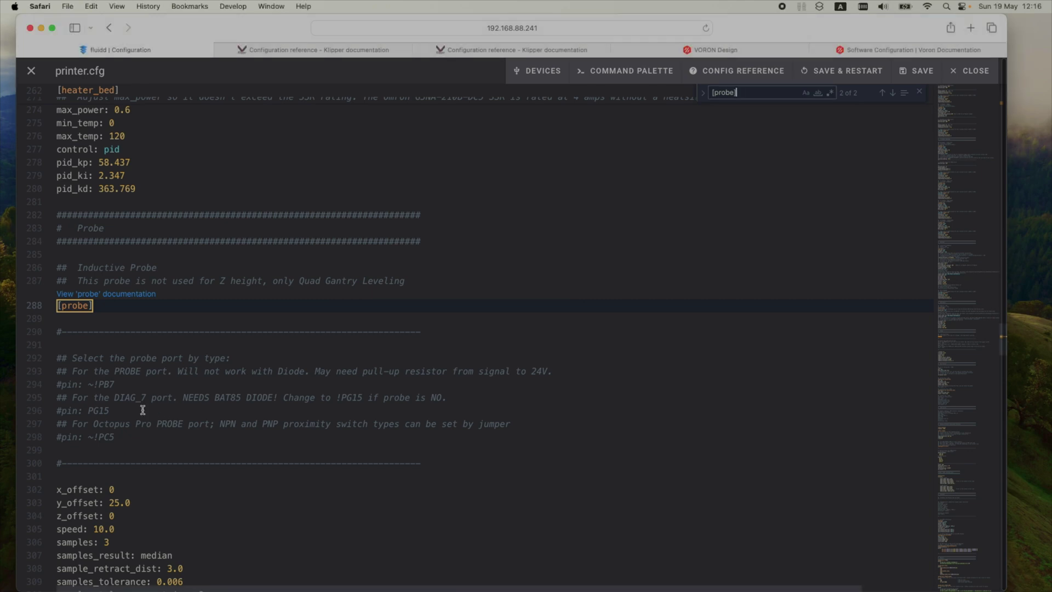
{"action": "left_click", "coordinate": [139, 410]}
{"action": "key", "text": "super+slash"}
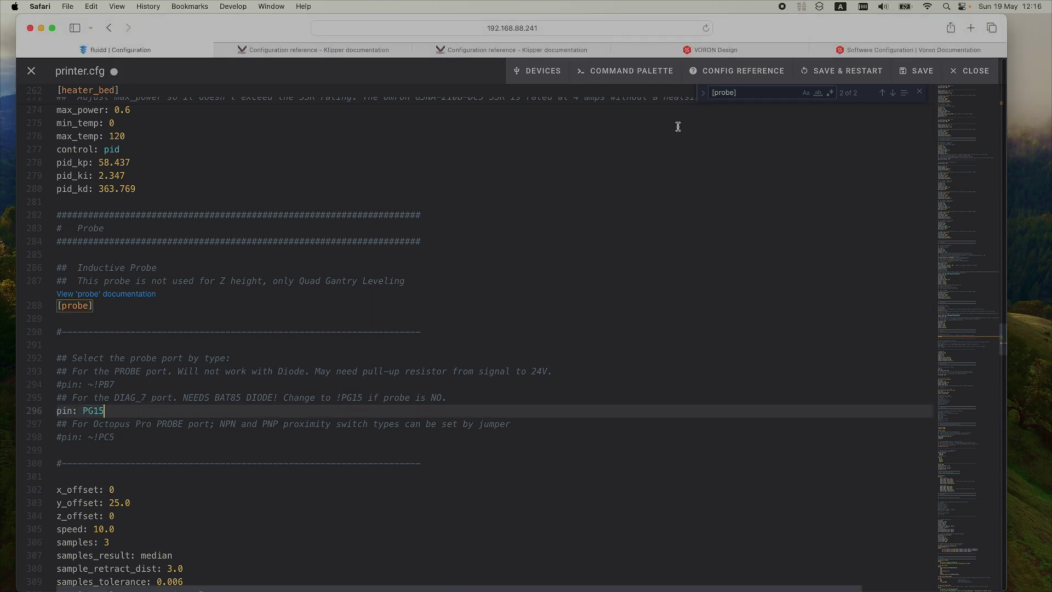
{"action": "left_click", "coordinate": [865, 78]}
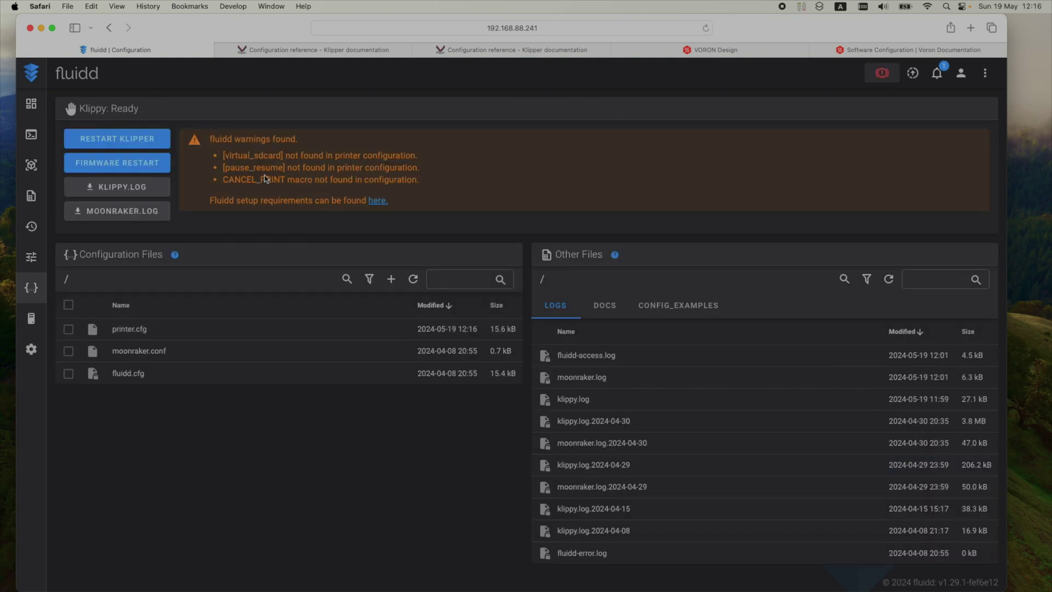
- Open the Fluidd setup requirements linked in the warning and copy the [virtual_sdcard] block with path: ~/gcode_files
{"action": "left_click", "coordinate": [378, 201]}
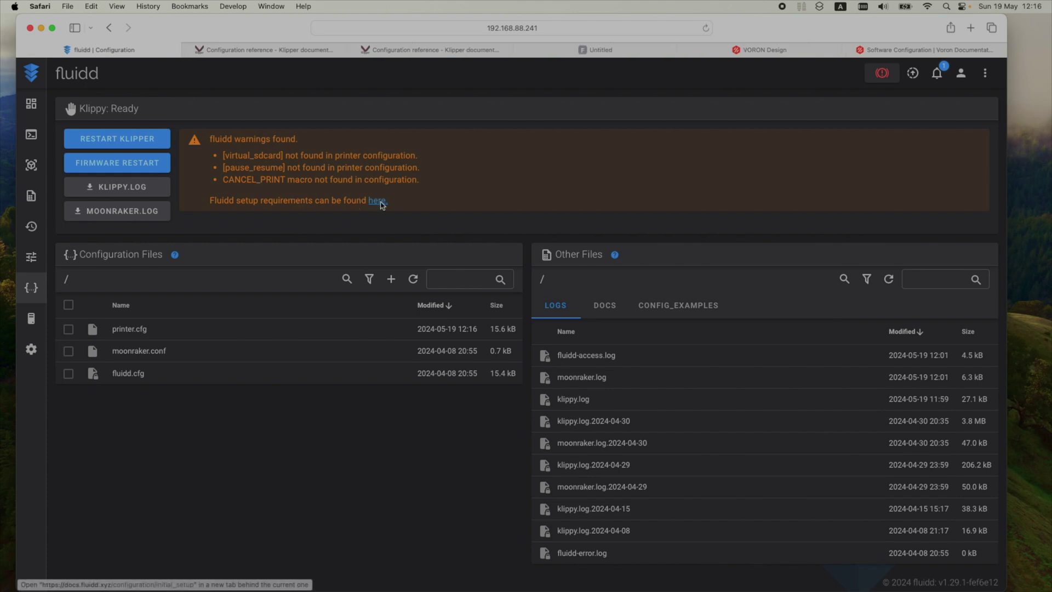
{"action": "left_click", "coordinate": [625, 50]}
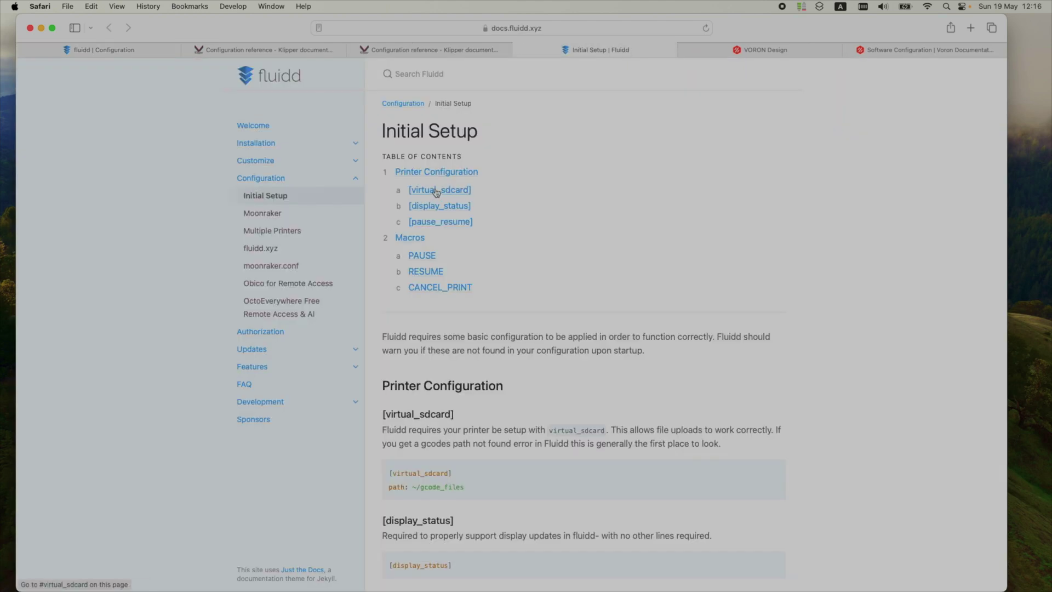
{"action": "scroll", "coordinate": [436, 192], "scroll_direction": "down", "scroll_amount": 5}
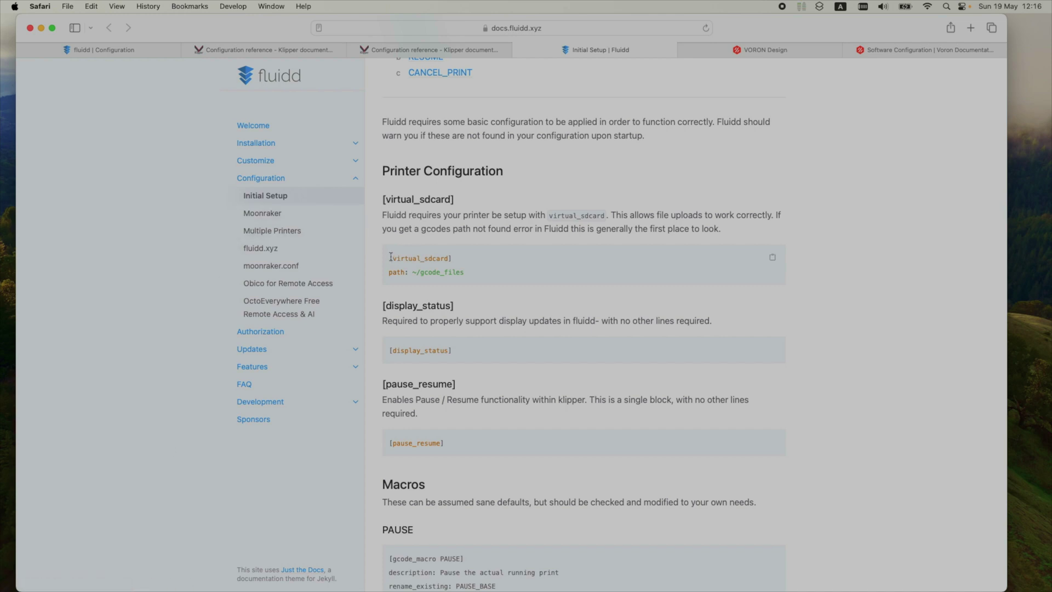
{"action": "left_click_drag", "start_coordinate": [391, 255], "coordinate": [465, 272]}
{"action": "key", "text": "super+c"}
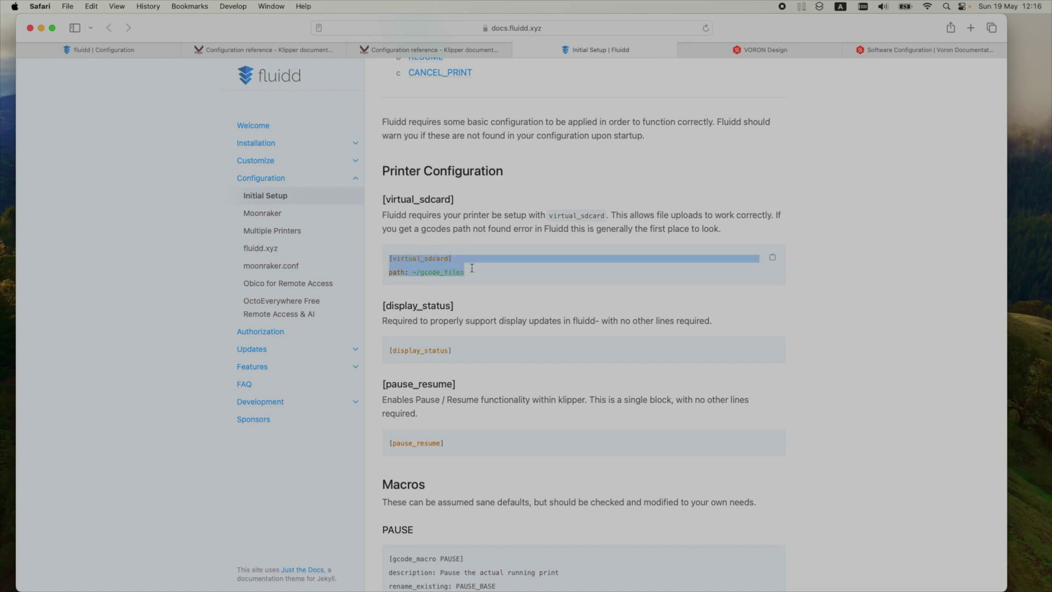
- Reopen printer.cfg and add the comment "#Fluid Specific Config" between the [mcu] and [printer] sections, followed by the copied [virtual_sdcard] block
{"action": "left_click", "coordinate": [138, 52]}
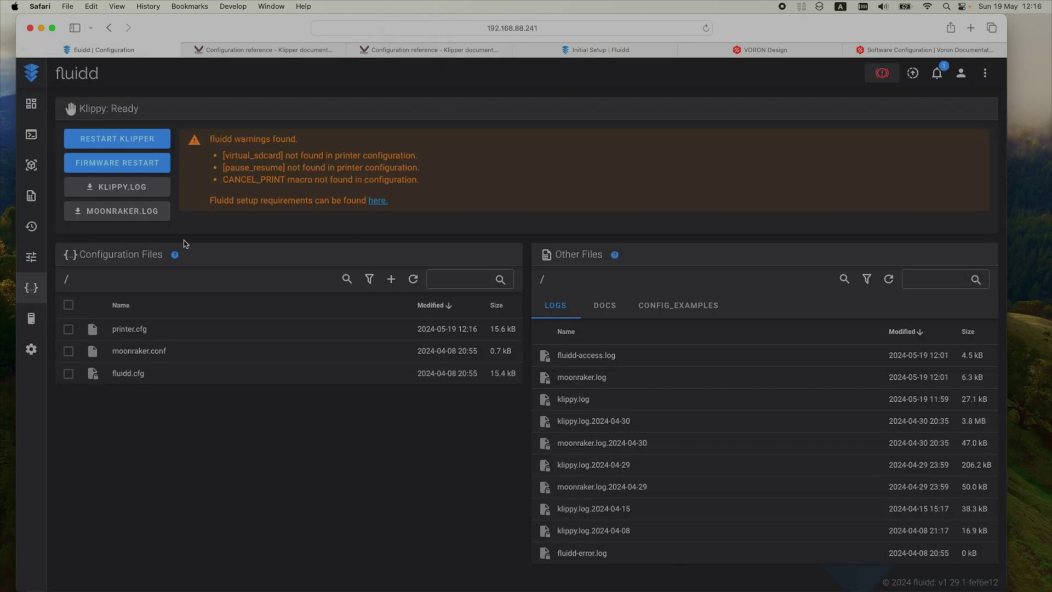
{"action": "left_click", "coordinate": [129, 329]}
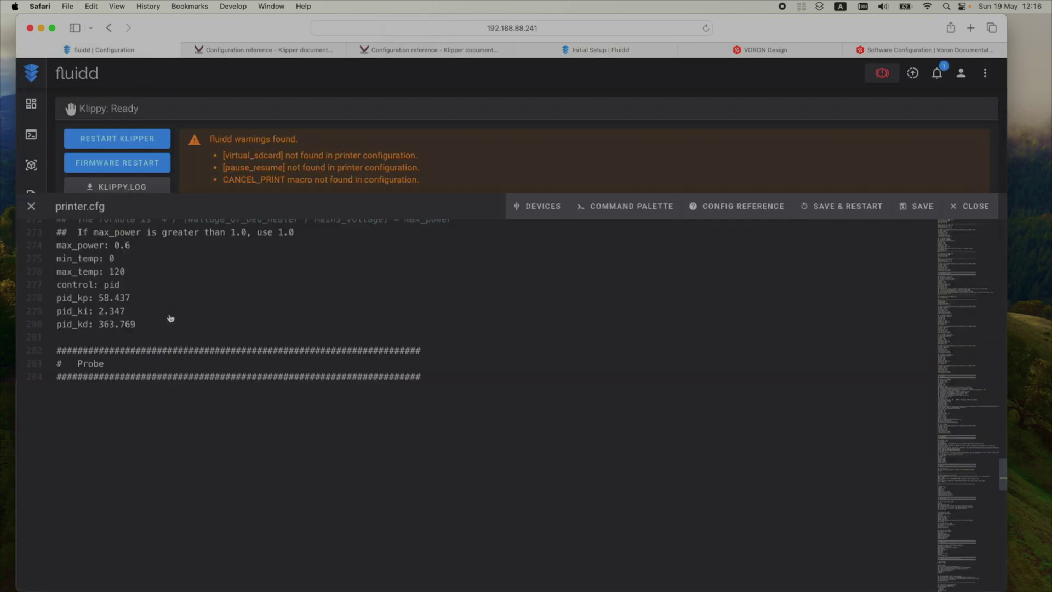
{"action": "scroll", "coordinate": [180, 314], "scroll_direction": "up", "scroll_amount": 20}
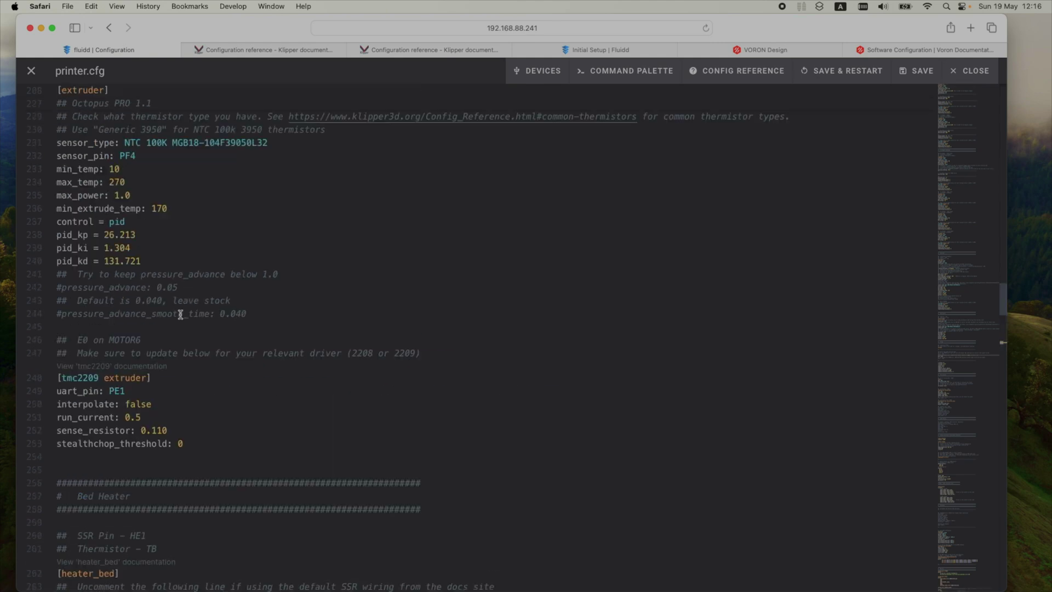
{"action": "scroll", "coordinate": [180, 314], "scroll_direction": "down", "scroll_amount": 5}
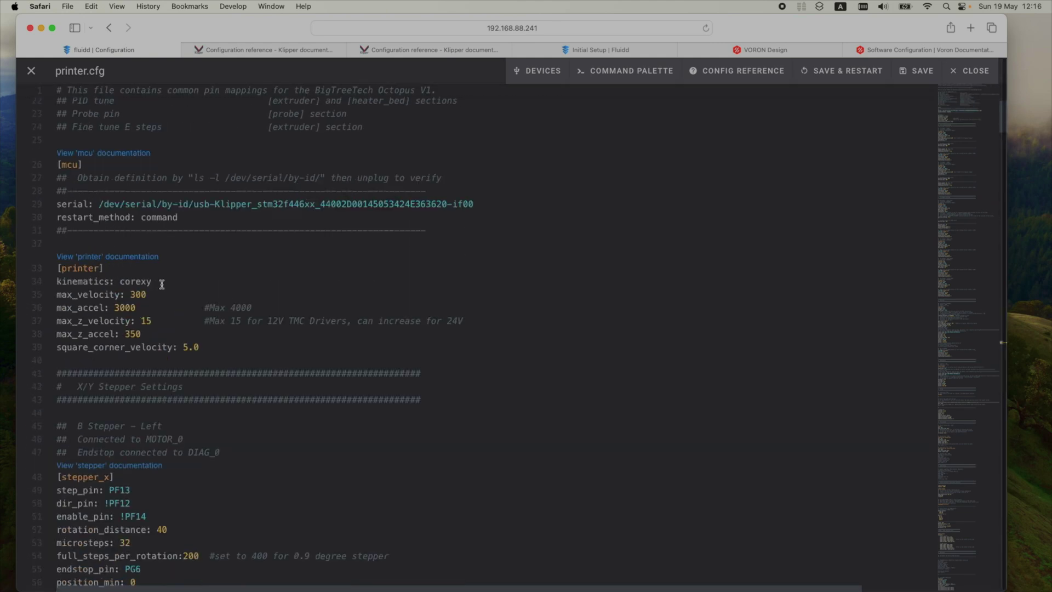
{"action": "left_click", "coordinate": [122, 239]}
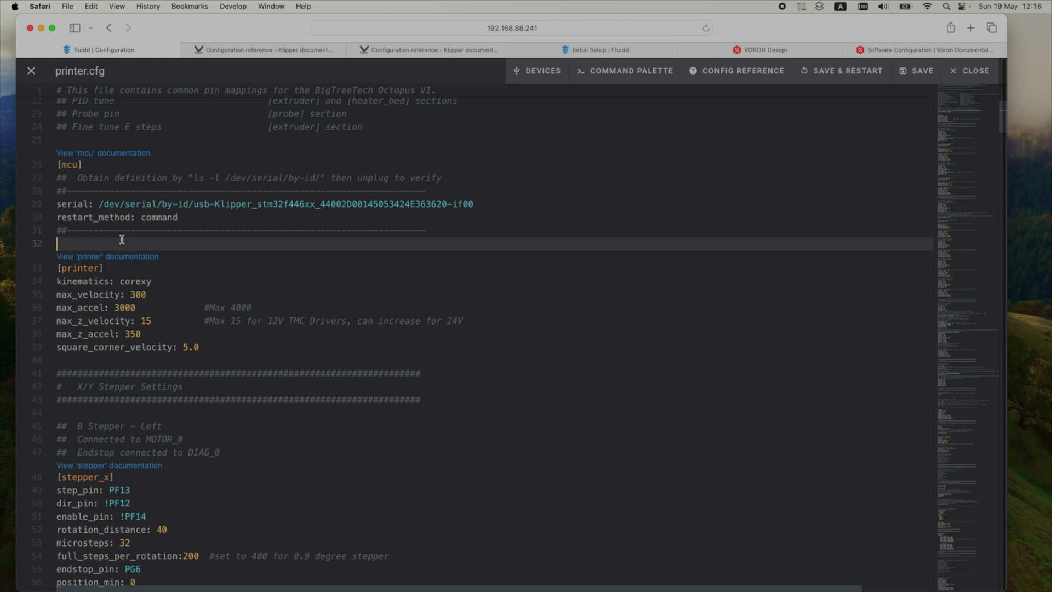
{"action": "key", "text": "Return"}
{"action": "key", "text": "Return"}
{"action": "key", "text": "Up"}
{"action": "type", "text": "#Flu"}
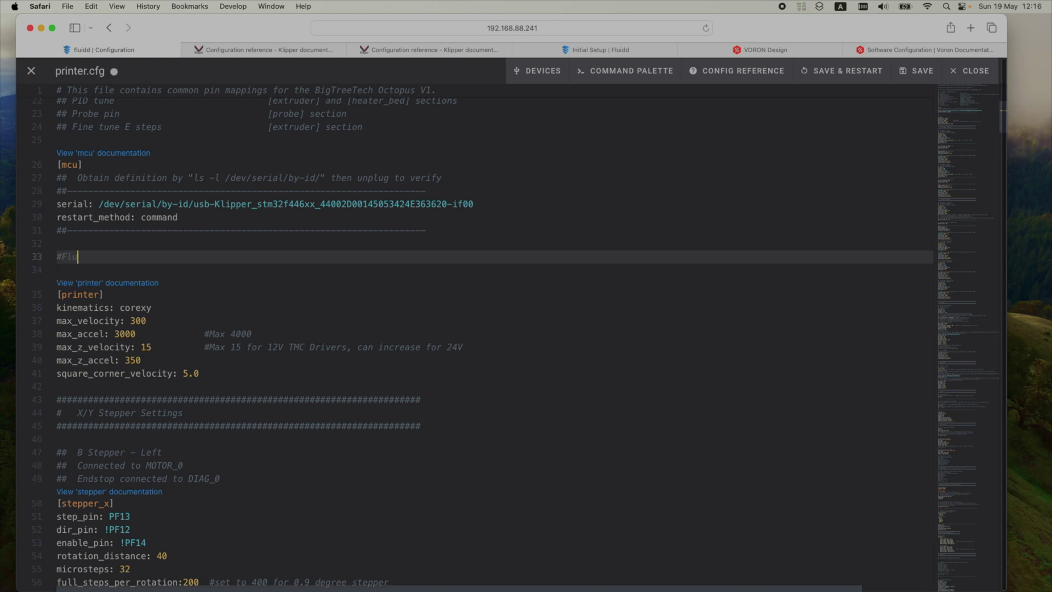
{"action": "type", "text": "id Specific Config"}
{"action": "key", "text": "Return"}
{"action": "key", "text": "super+v"}
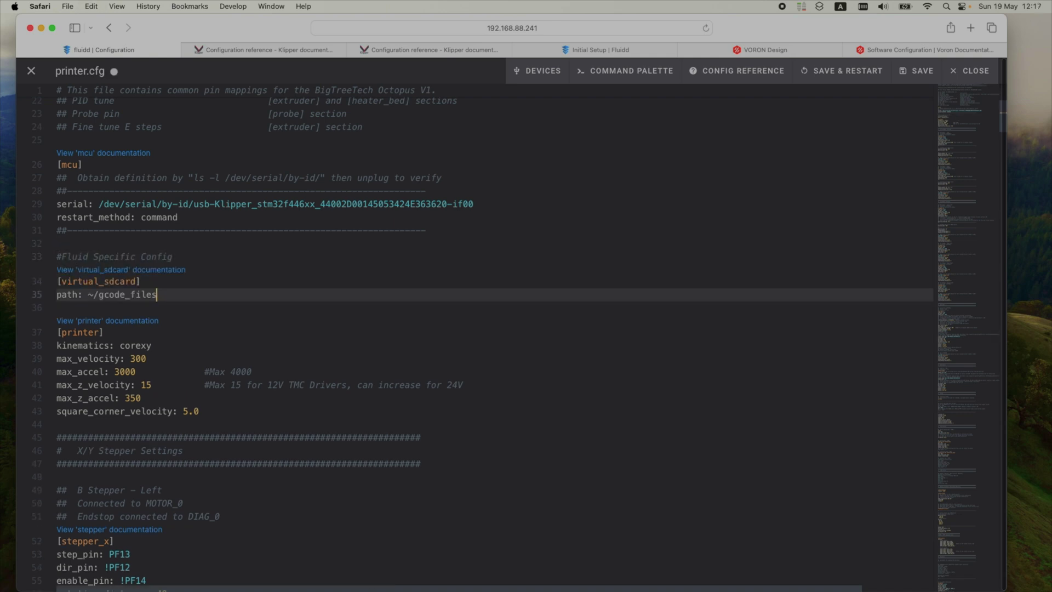
- Copy [display_status] from the Fluidd Initial Setup page and paste it below the [virtual_sdcard] block in printer.cfg, after a blank line
{"action": "left_click", "coordinate": [567, 51]}
{"action": "scroll", "coordinate": [449, 340], "scroll_direction": "down", "scroll_amount": 1}
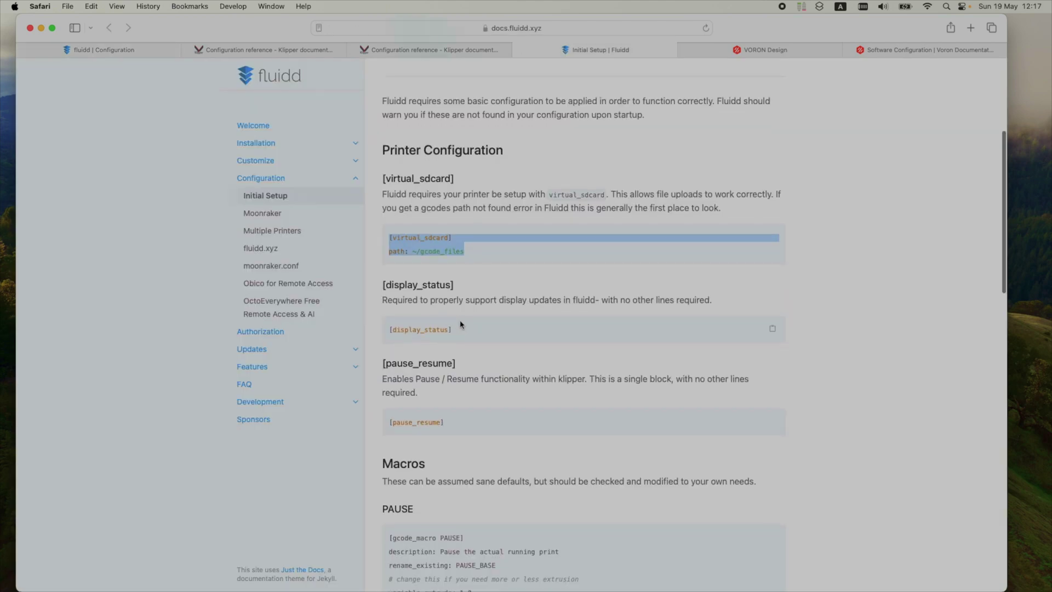
{"action": "left_click_drag", "start_coordinate": [458, 329], "coordinate": [388, 329]}
{"action": "key", "text": "cmd+c"}
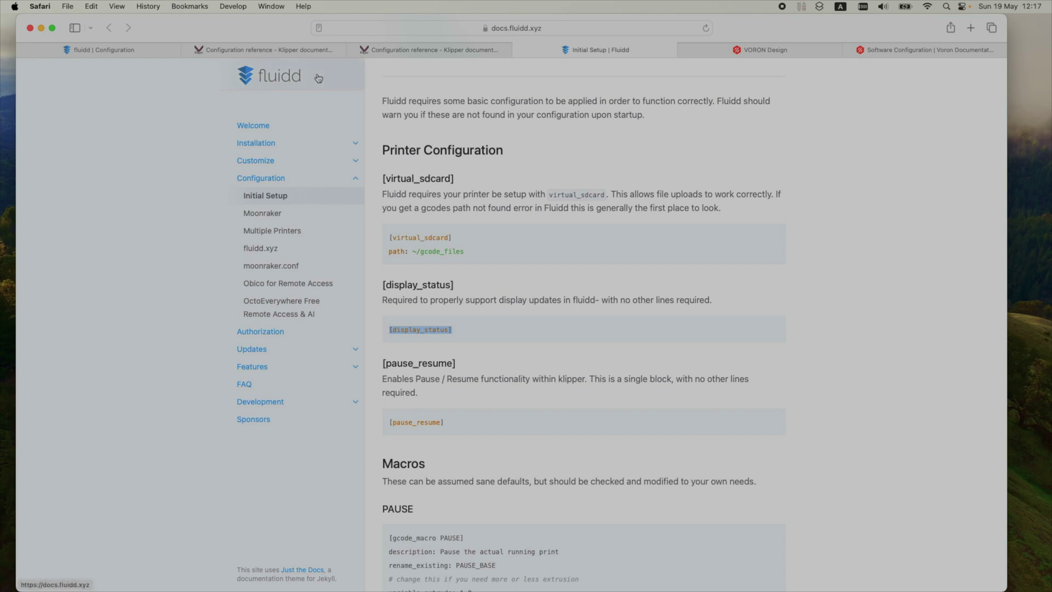
{"action": "left_click", "coordinate": [151, 55]}
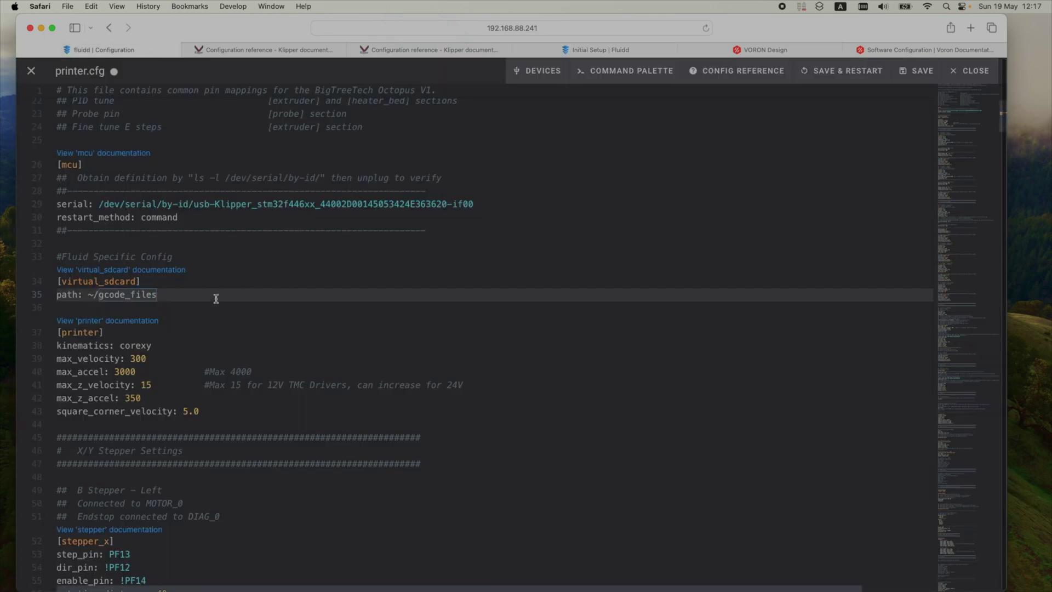
{"action": "key", "text": "Return"}
{"action": "key", "text": "Return"}
{"action": "key", "text": "cmd+v"}
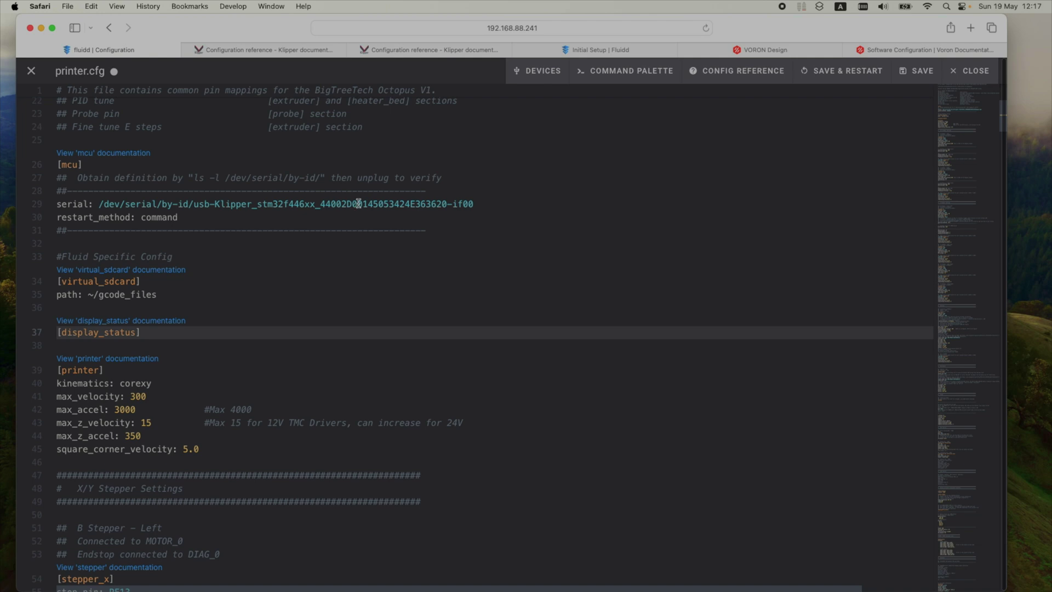
- Copy [pause_resume] from the Fluidd Initial Setup page and paste it on the line below [display_status] in printer.cfg
{"action": "left_click", "coordinate": [586, 45]}
{"action": "scroll", "coordinate": [477, 356], "scroll_direction": "down", "scroll_amount": 2}
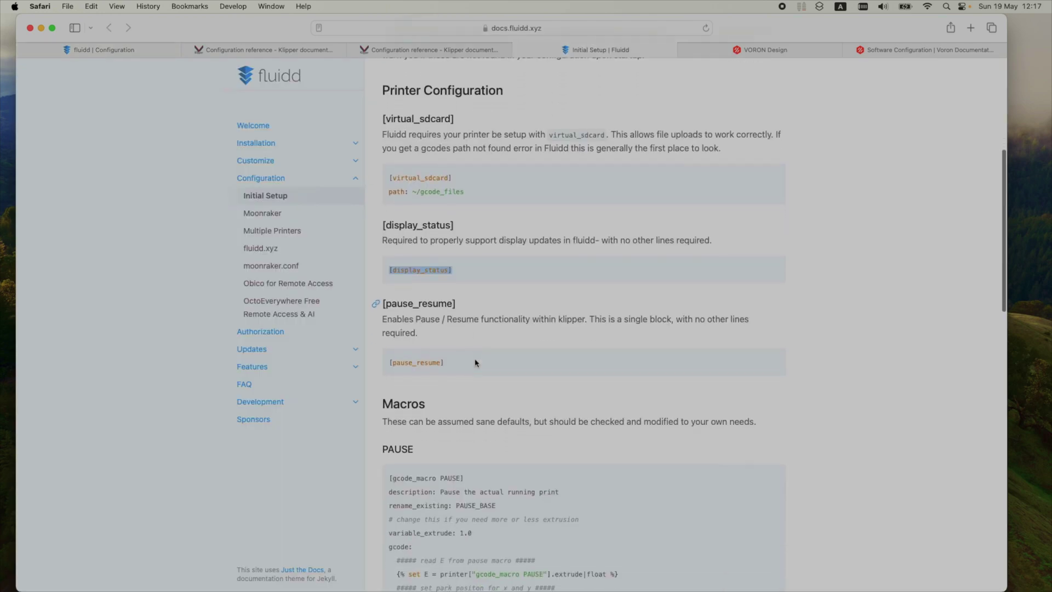
{"action": "left_click_drag", "start_coordinate": [454, 362], "coordinate": [385, 363]}
{"action": "key", "text": "super+c"}
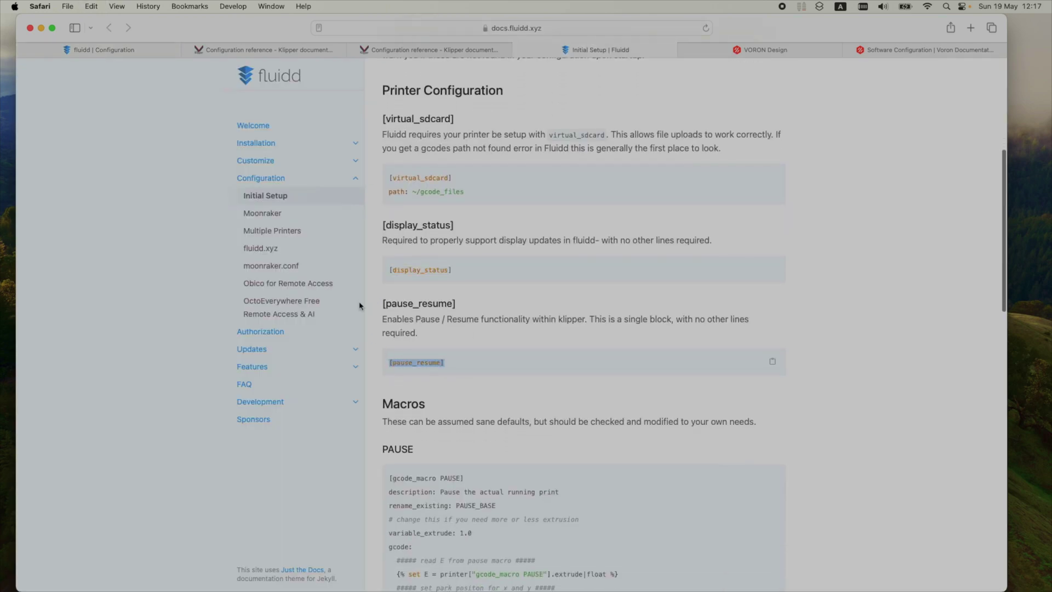
{"action": "left_click", "coordinate": [140, 49]}
{"action": "key", "text": "Down"}
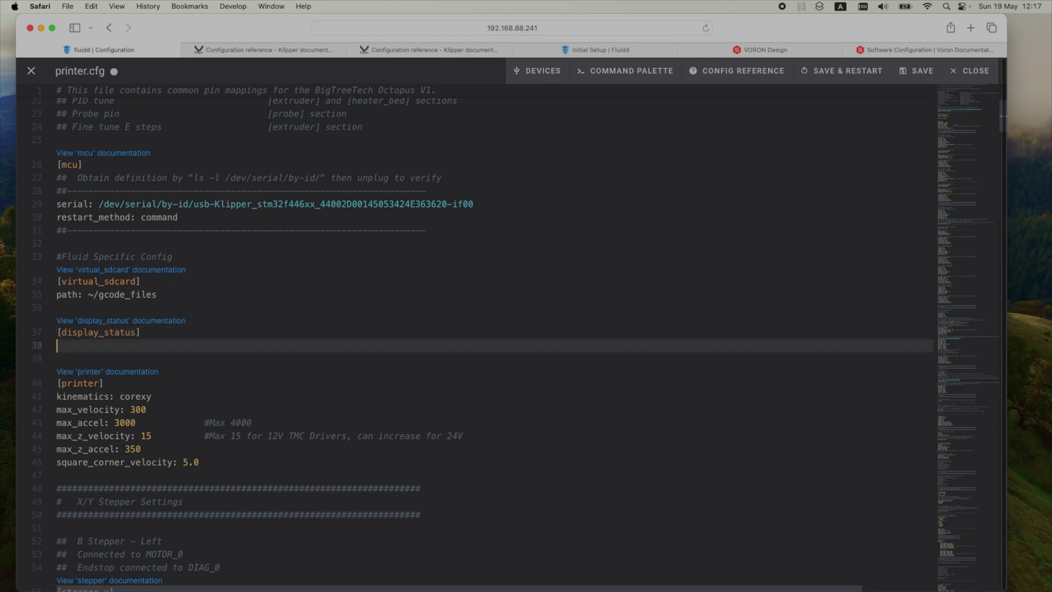
{"action": "key", "text": "super+v"}
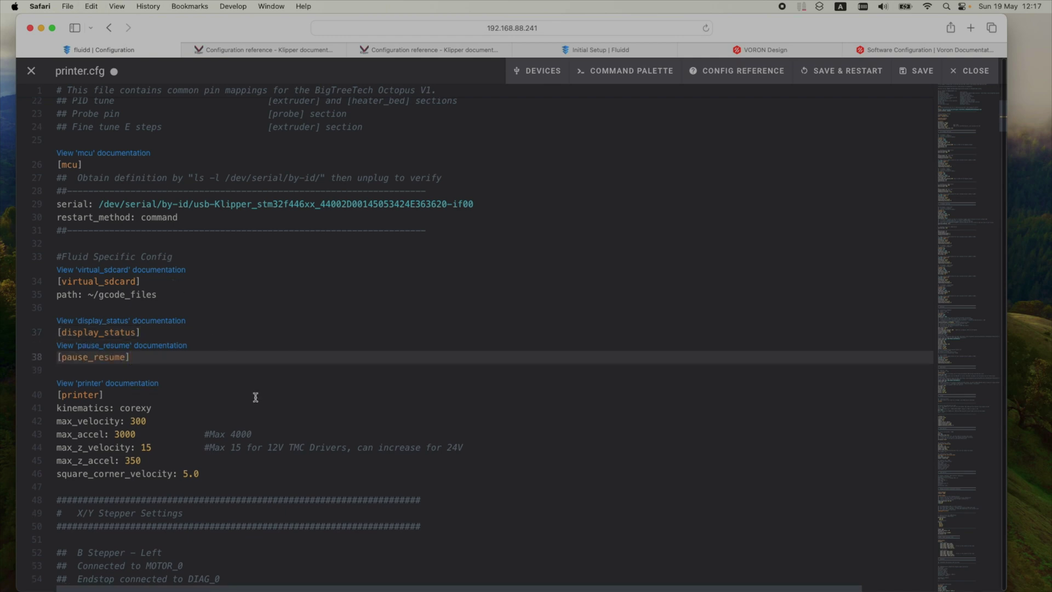
- Copy the complete [gcode_macro CANCEL_PRINT] block from the Macros section of the Fluidd Initial Setup page
{"action": "scroll", "coordinate": [255, 396], "scroll_direction": "down", "scroll_amount": 1}
{"action": "left_click", "coordinate": [570, 48]}
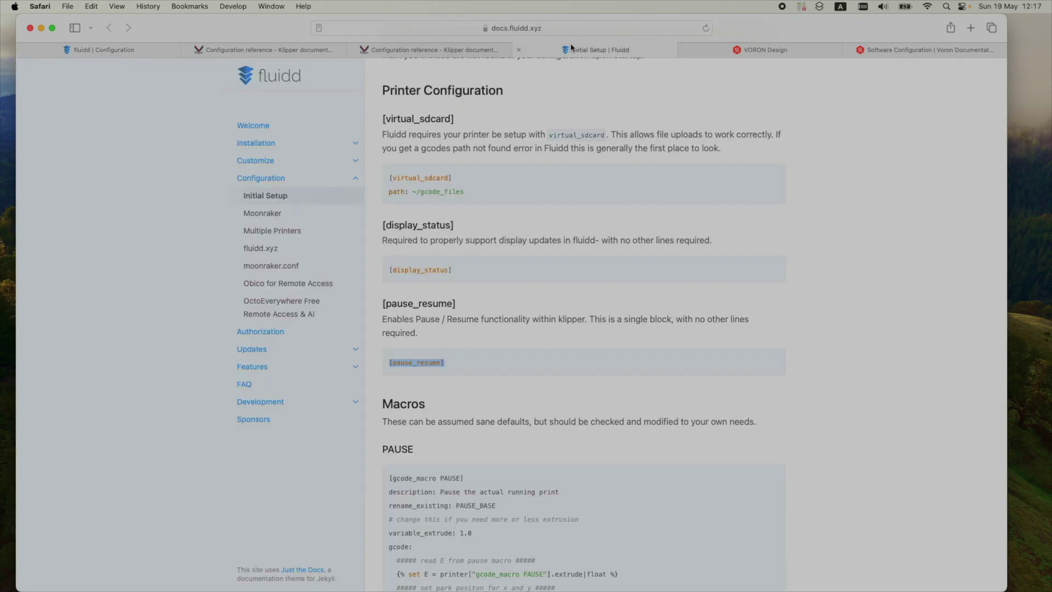
{"action": "scroll", "coordinate": [435, 300], "scroll_direction": "down", "scroll_amount": 10}
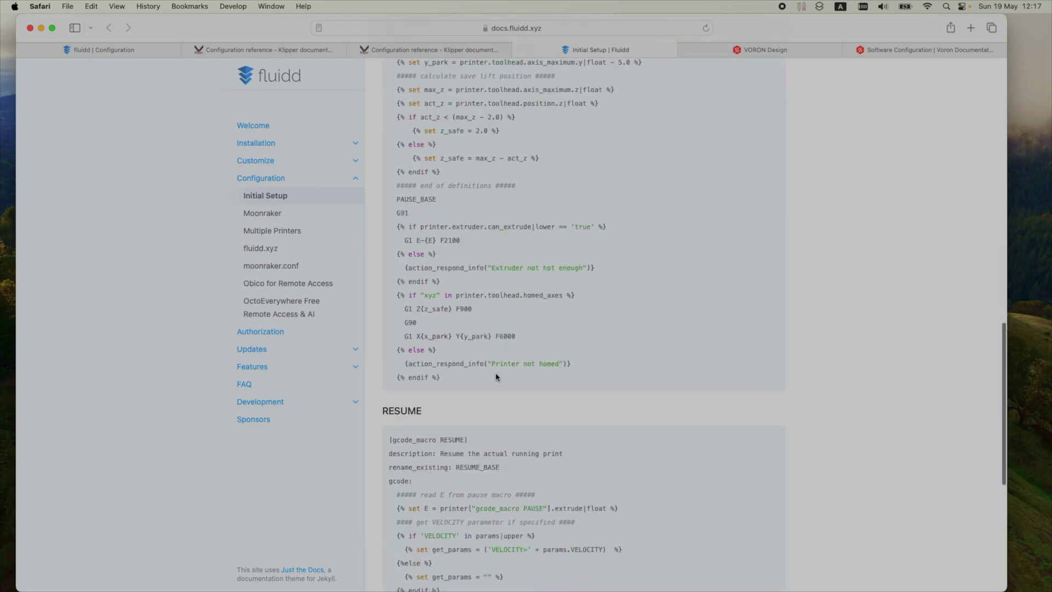
{"action": "scroll", "coordinate": [497, 377], "scroll_direction": "down", "scroll_amount": 6}
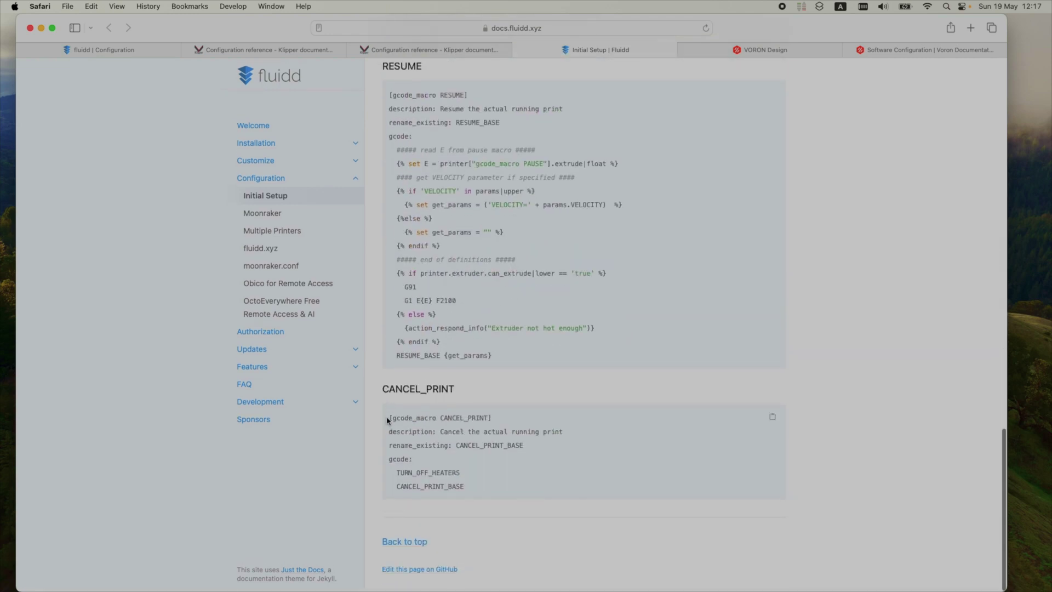
{"action": "left_click_drag", "start_coordinate": [389, 416], "coordinate": [470, 485]}
{"action": "key", "text": "super+c"}
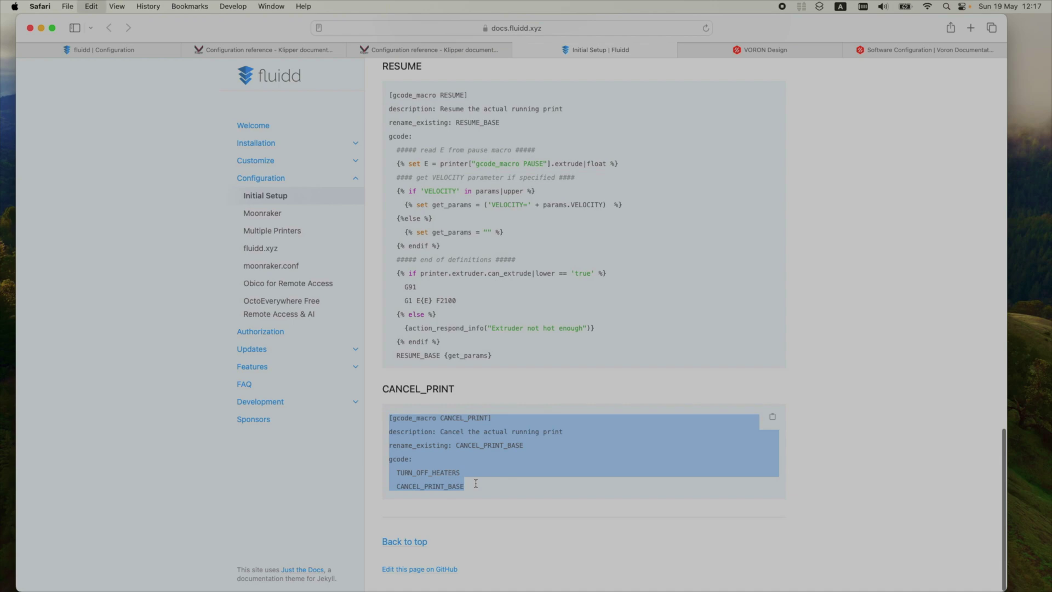
- Paste the copied CANCEL_PRINT macro at the end of printer.cfg, below the PRINT_END macro and separated by blank lines
{"action": "left_click", "coordinate": [159, 50]}
{"action": "scroll", "coordinate": [230, 334], "scroll_direction": "down", "scroll_amount": 15}
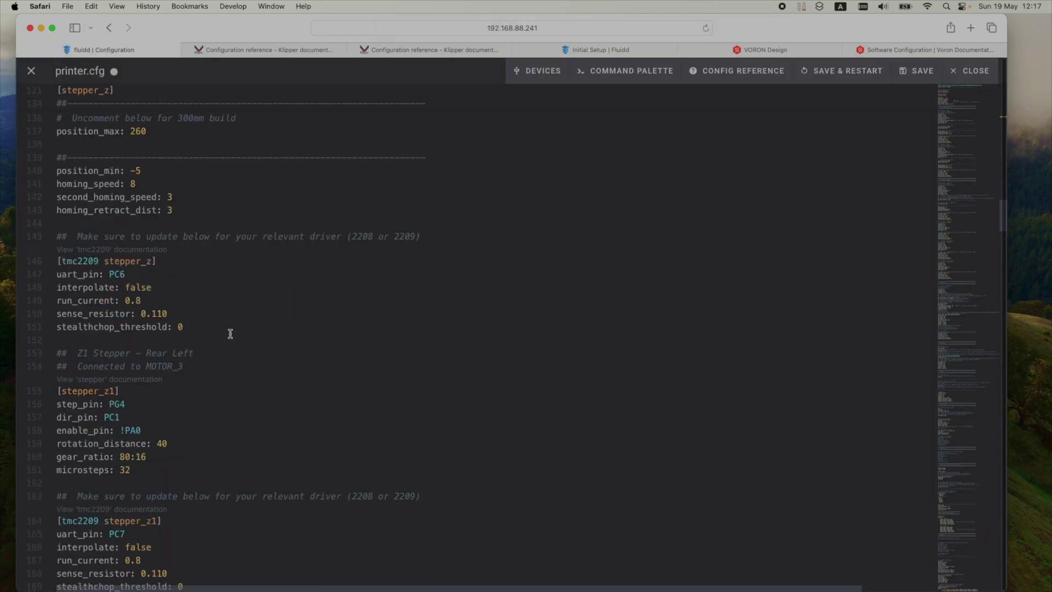
{"action": "scroll", "coordinate": [230, 334], "scroll_direction": "down", "scroll_amount": 20}
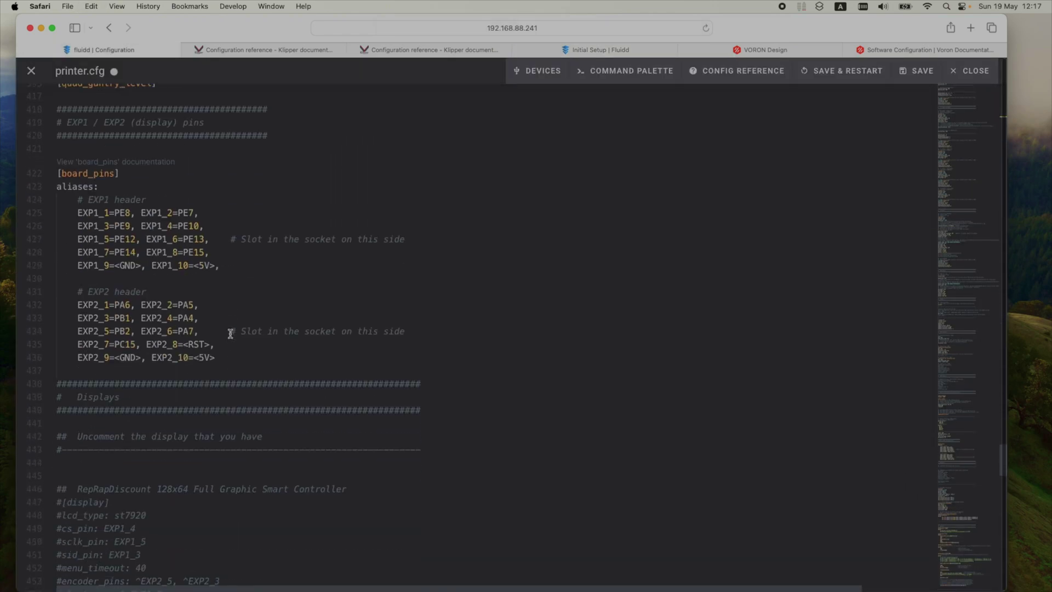
{"action": "scroll", "coordinate": [231, 333], "scroll_direction": "down", "scroll_amount": 5}
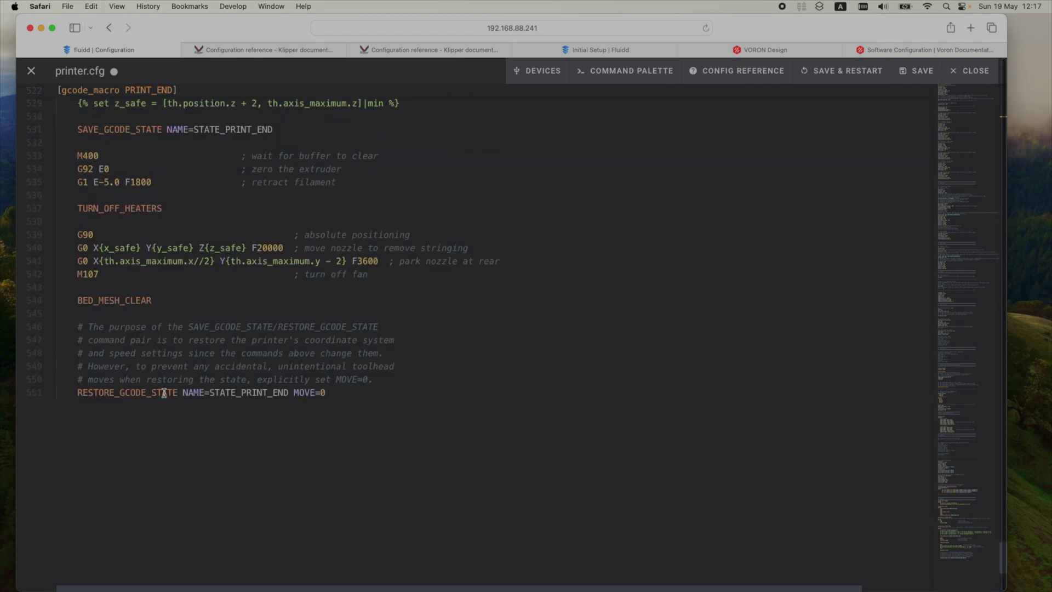
{"action": "left_click", "coordinate": [146, 406]}
{"action": "key", "text": "Return"}
{"action": "key", "text": "Return"}
{"action": "key", "text": "Return"}
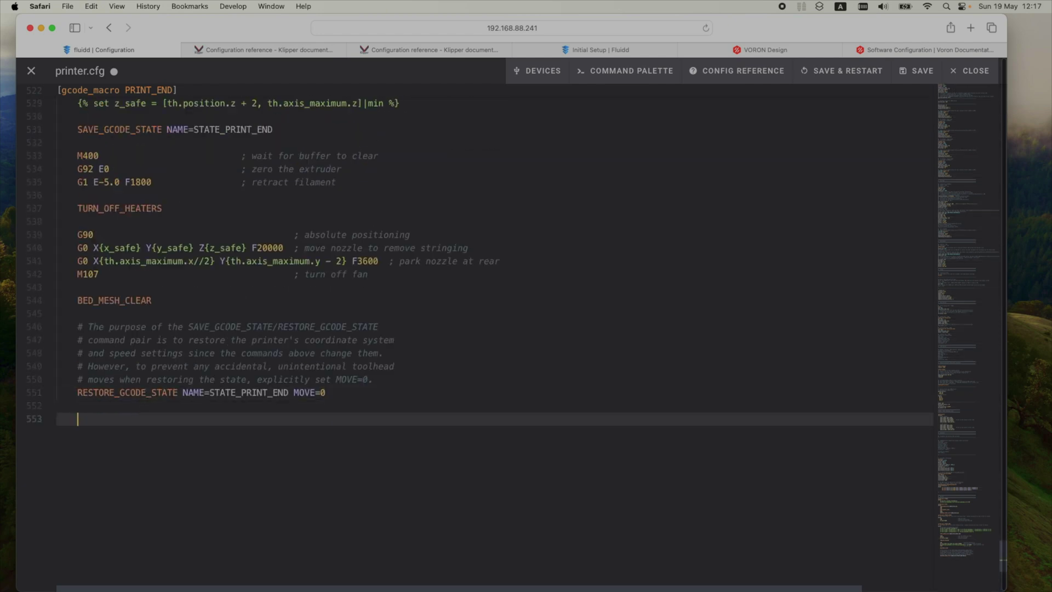
{"action": "key", "text": "super+v"}
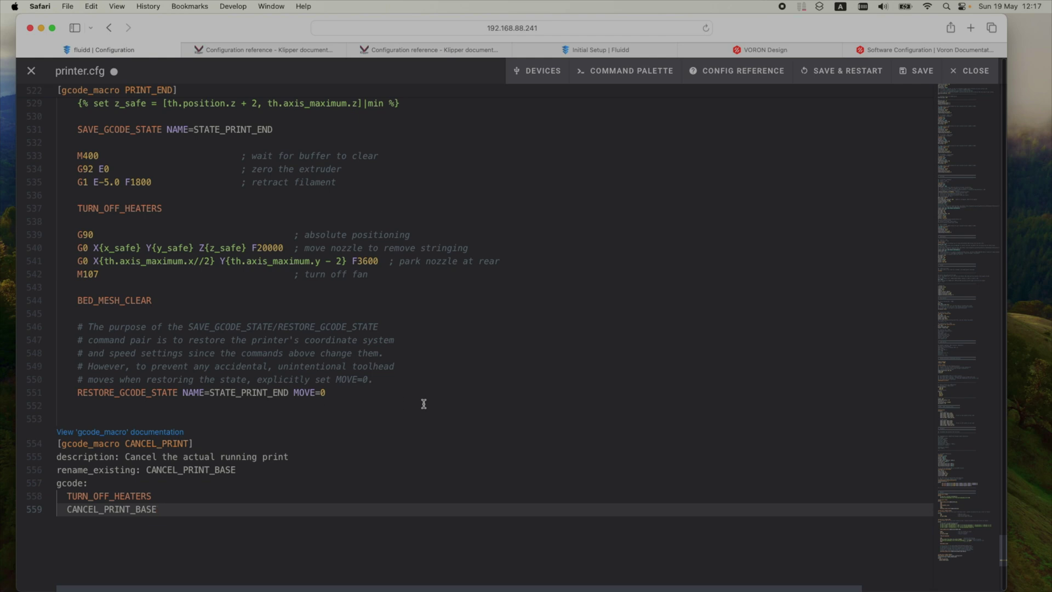
- Save printer.cfg with a Klipper restart and open the Fluidd dashboard
{"action": "left_click", "coordinate": [827, 72]}
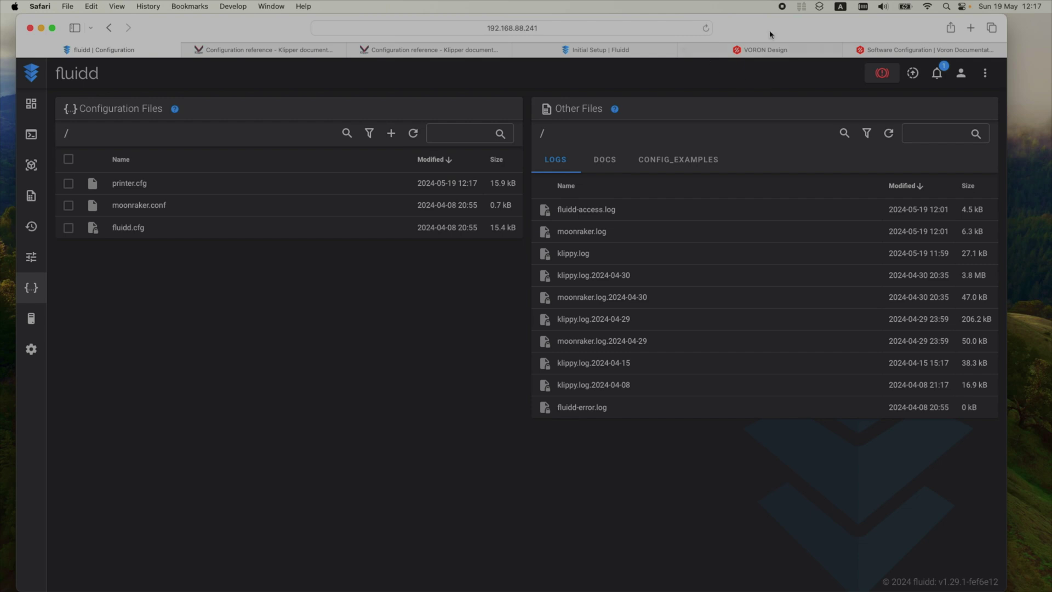
{"action": "left_click", "coordinate": [31, 103]}
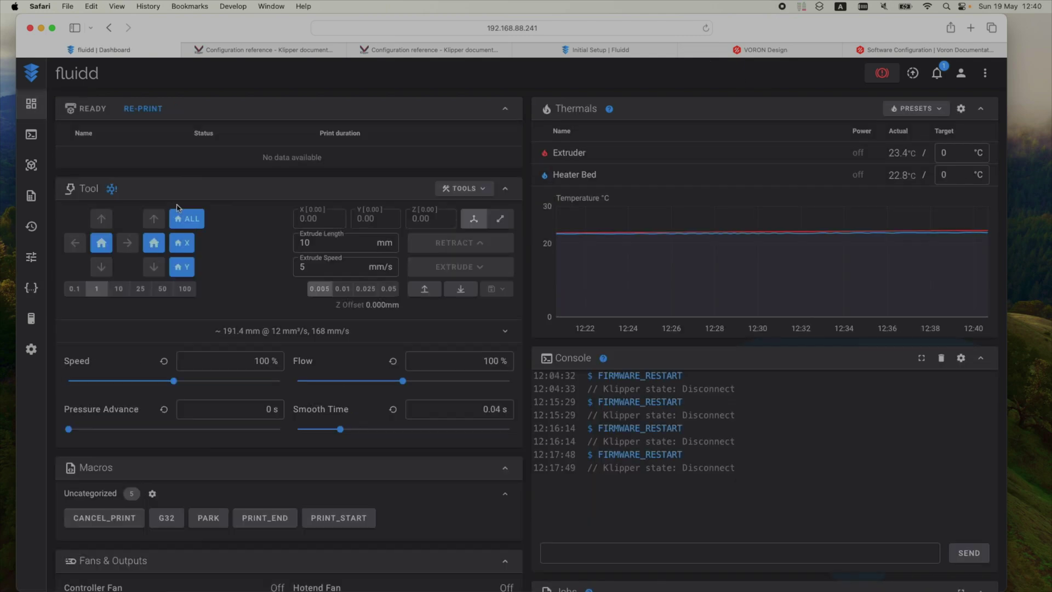